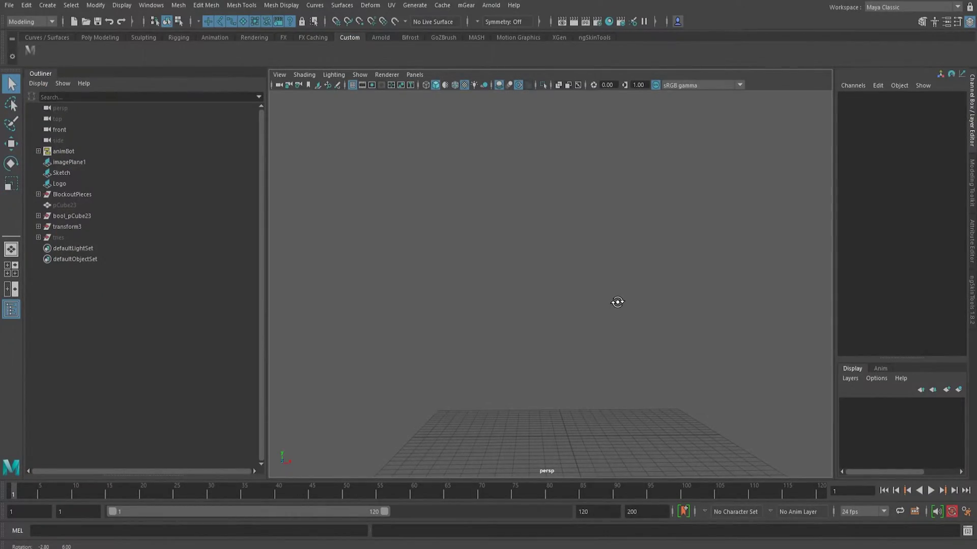
Save the current scene with File > Save Scene and clear the command-line warning
alt+drag(617, 303, 582, 332)
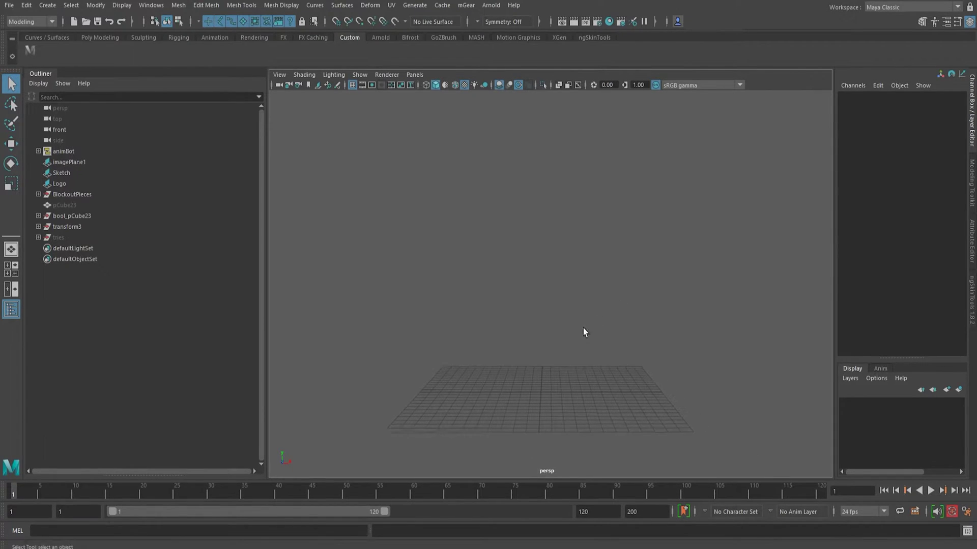
click(9, 6)
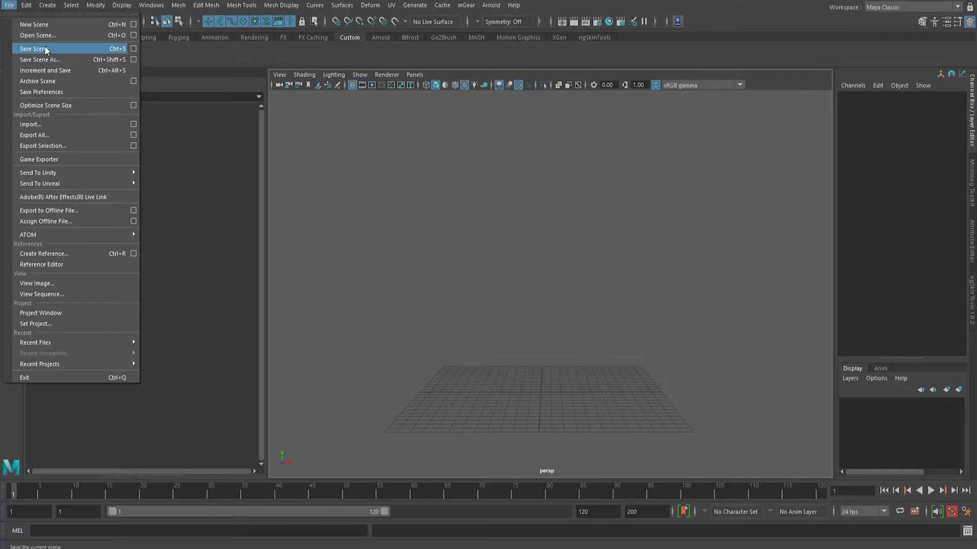
click(48, 48)
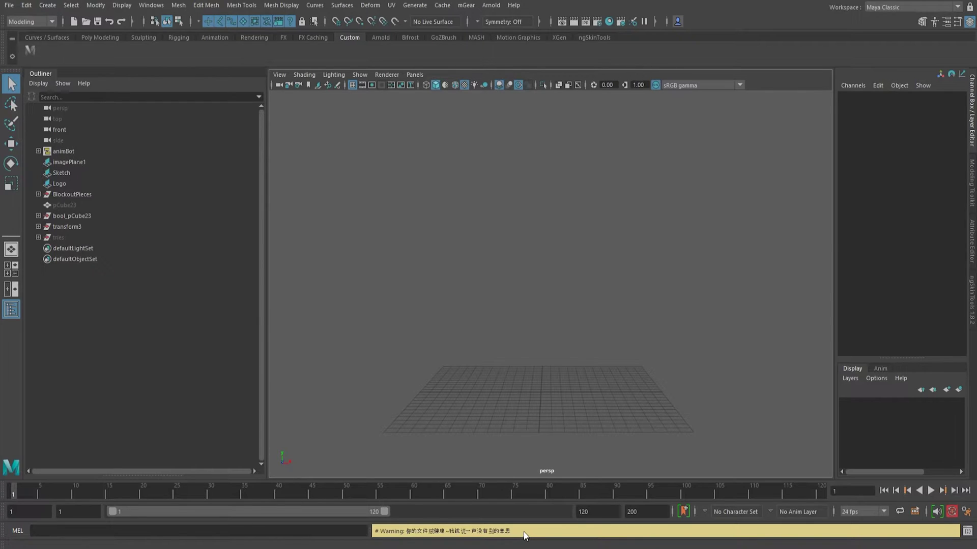
drag(521, 536, 374, 533)
click(492, 393)
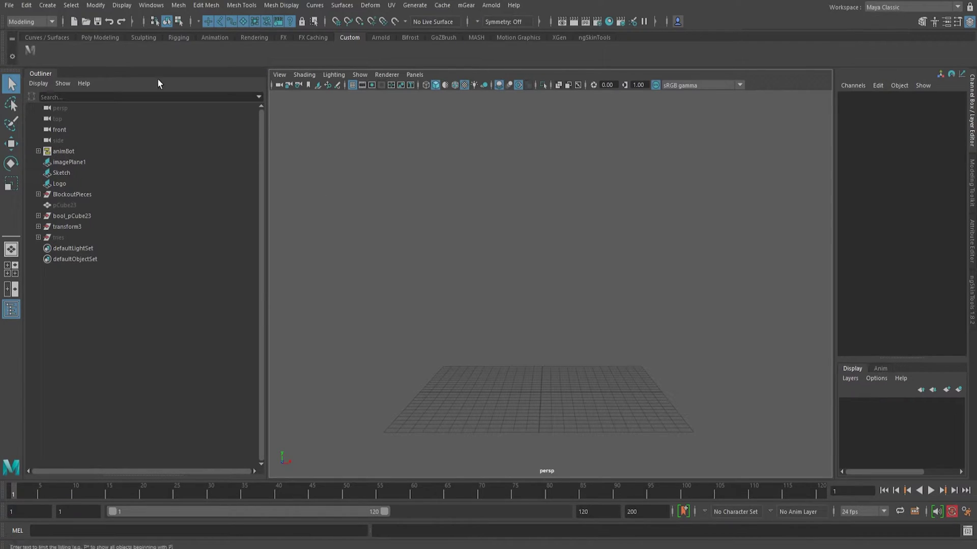
Save the scene as Vaccine_YT_Video.ma with the Maya ASCII file type
click(9, 5)
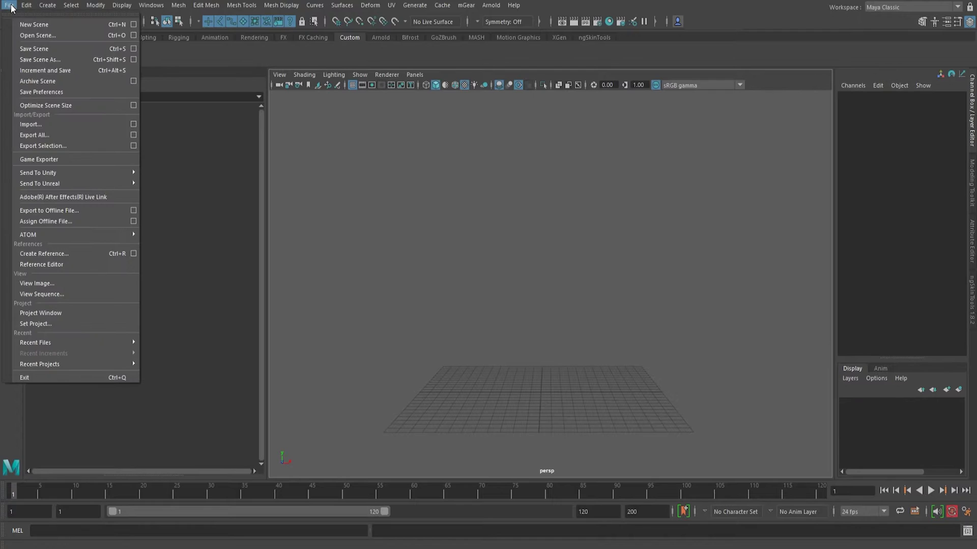
click(53, 60)
click(249, 474)
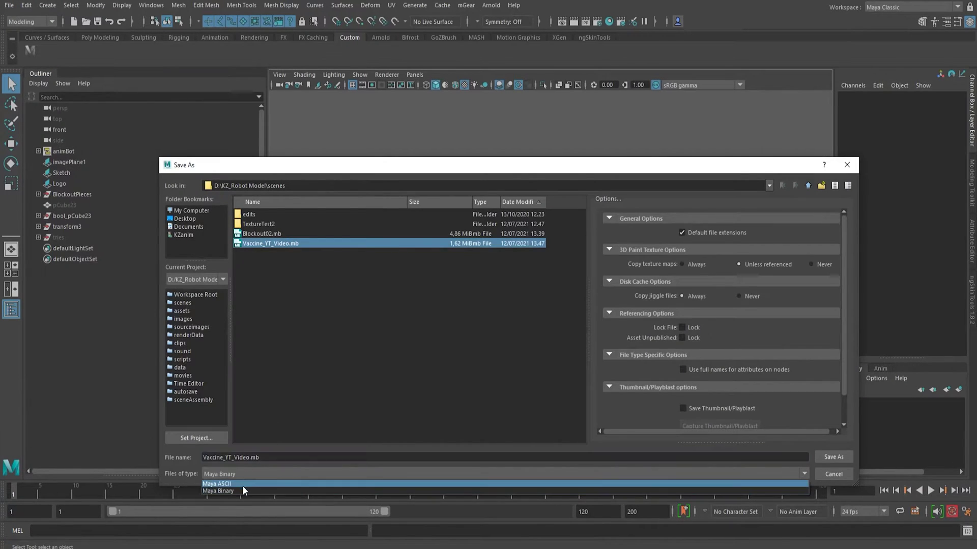
click(242, 483)
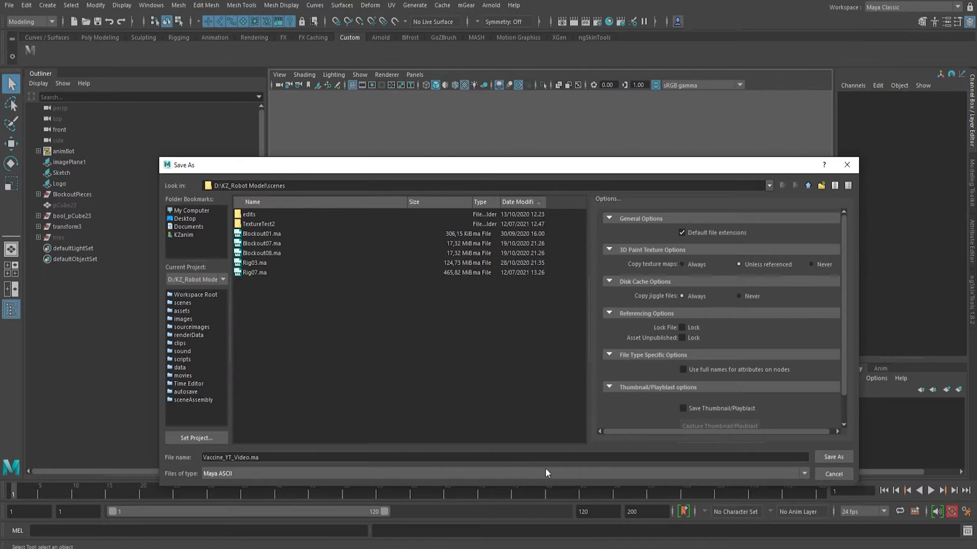
click(831, 456)
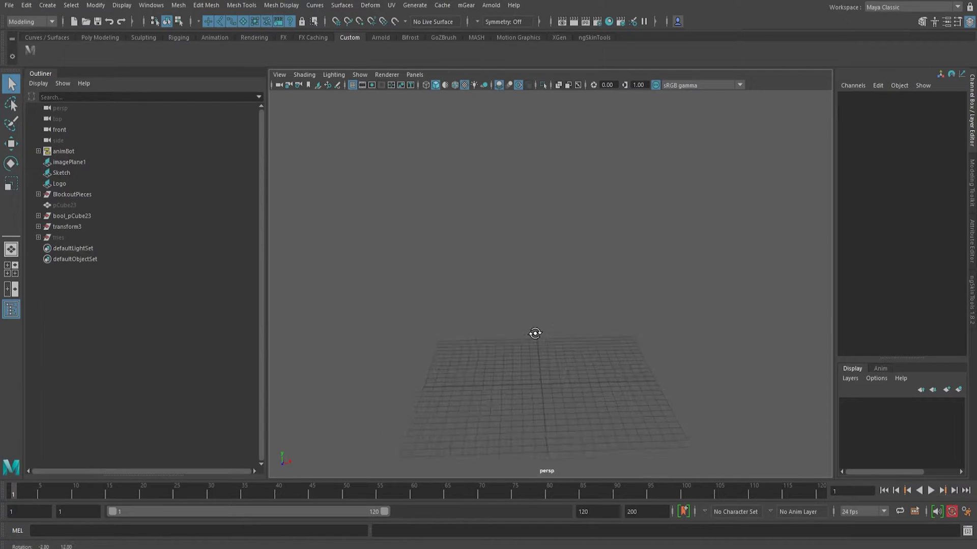
Re-save the scene with Ctrl+S while tilting the camera toward the grid
alt+drag(534, 334, 530, 268)
alt+right_drag(530, 268, 538, 338)
key(ctrl+s)
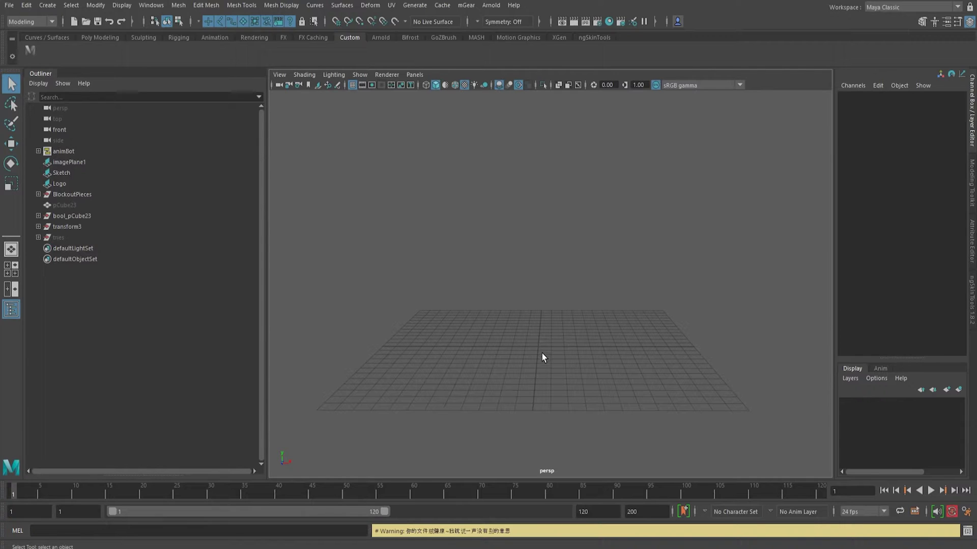
alt+drag(457, 375, 534, 356)
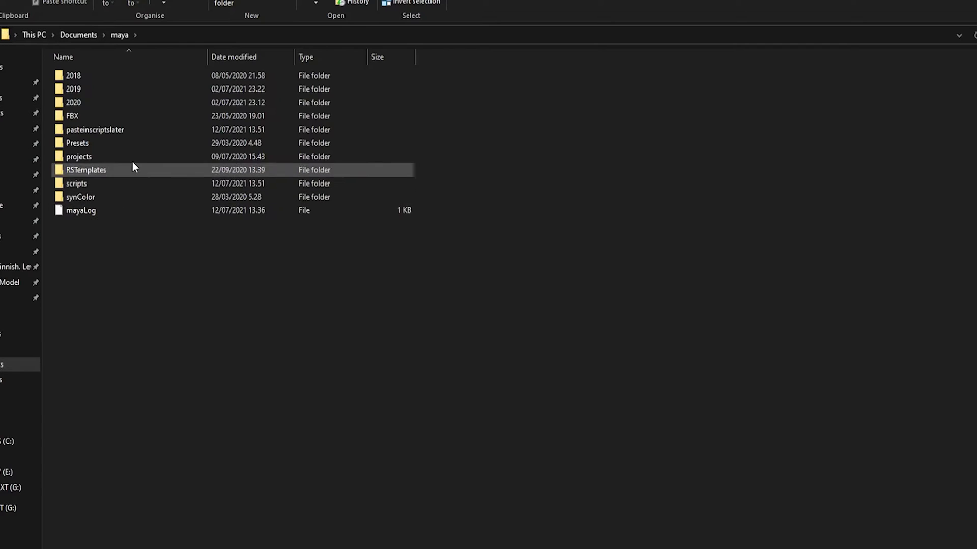
Open the Documents\maya\scripts folder holding userSetup.py, vaccine.py and vaccine.pyc
double_click(81, 183)
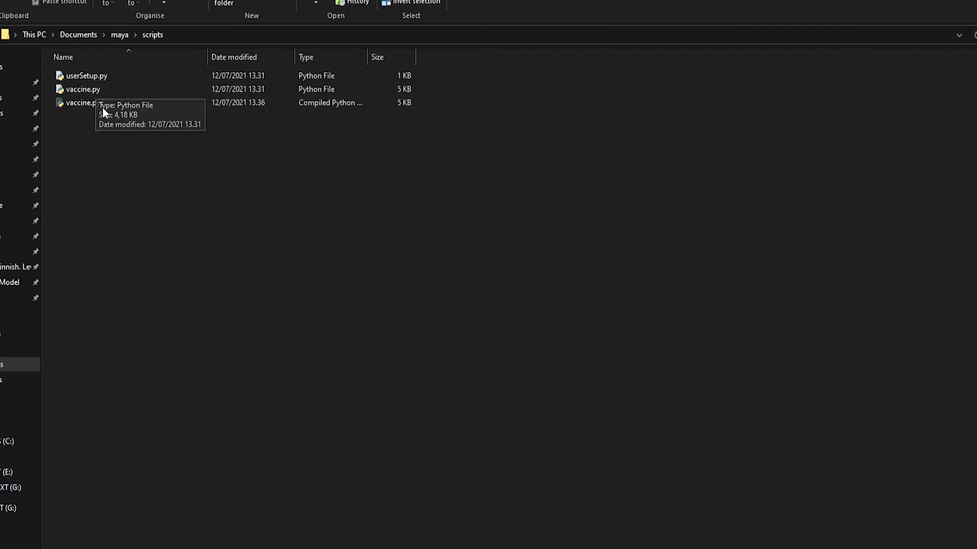
drag(112, 154, 71, 73)
click(156, 171)
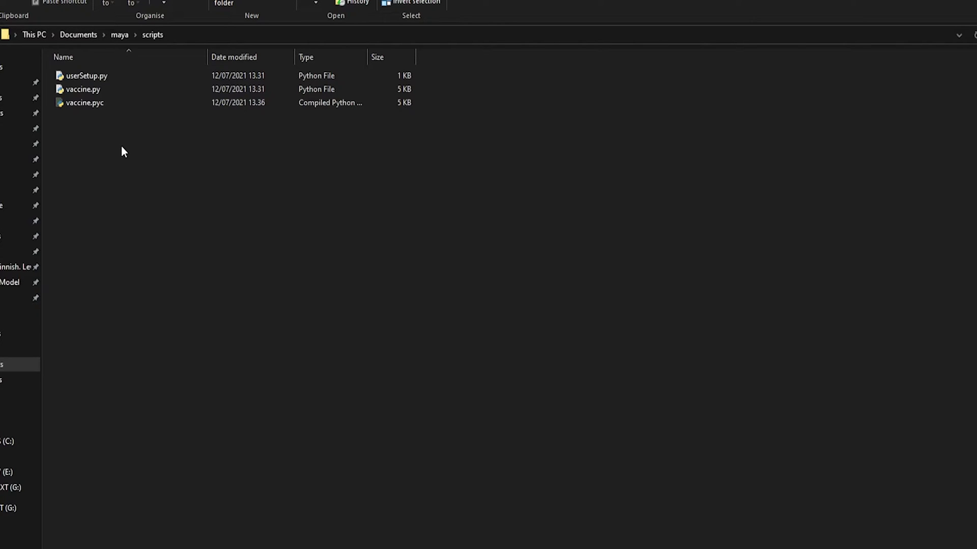
right_click(87, 77)
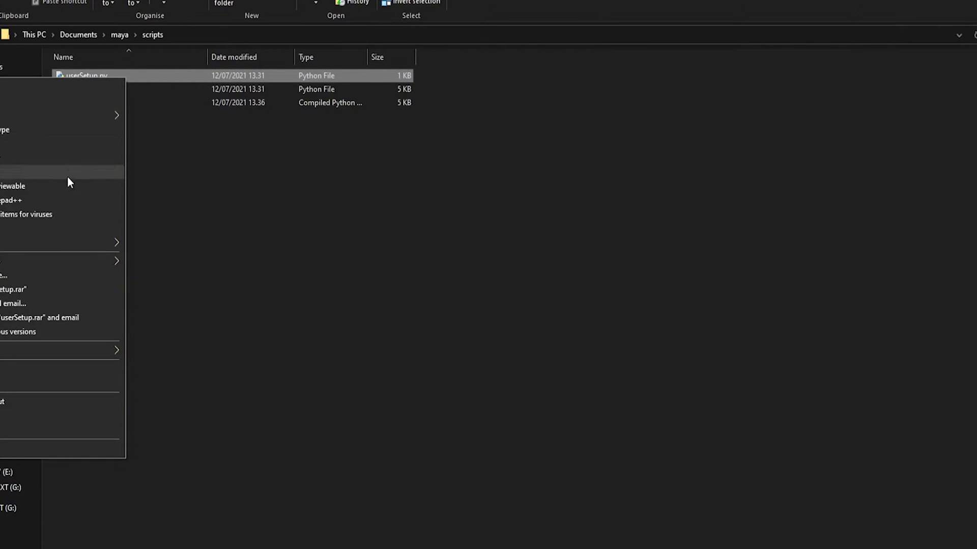
Open userSetup.py in Notepad++ and delete vaccine lines 4–8, keeping the first three lines
click(63, 200)
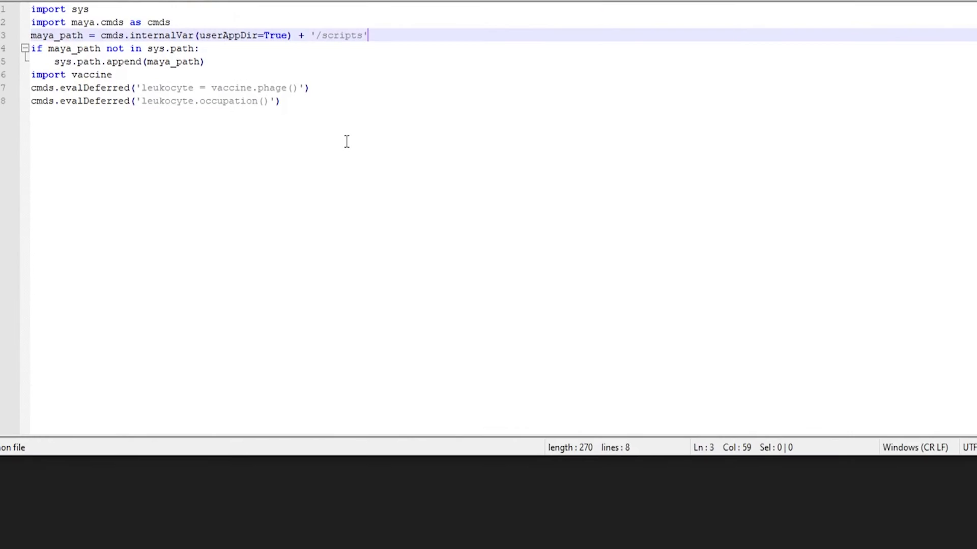
drag(293, 100, 8, 34)
key(shift+Down)
key(shift+Down)
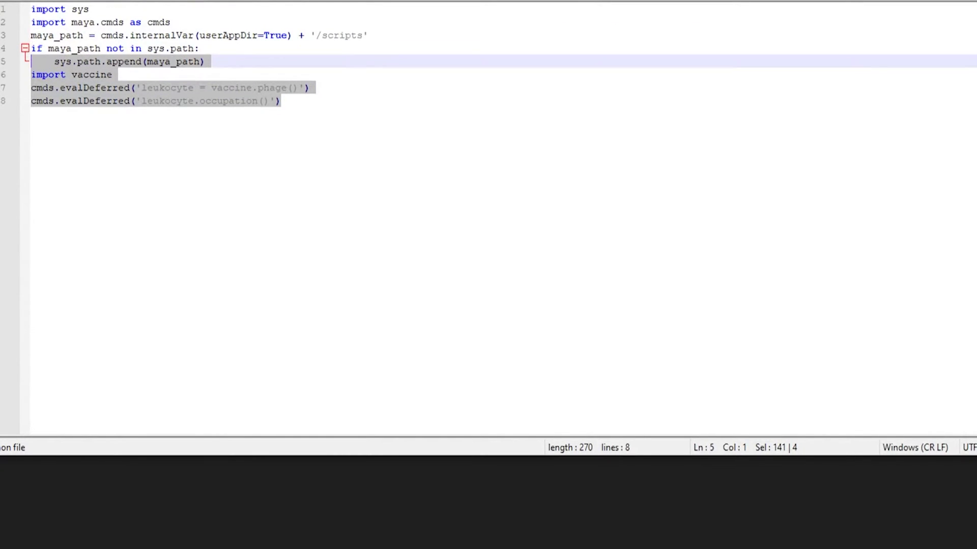
key(shift+Up)
key(shift+Up)
key(shift+Up)
key(shift+Down)
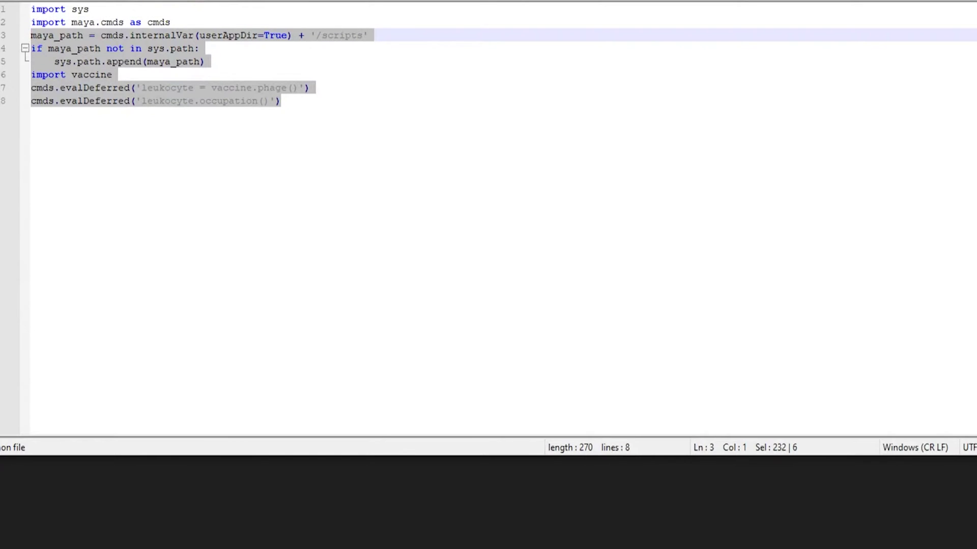
key(shift+Down)
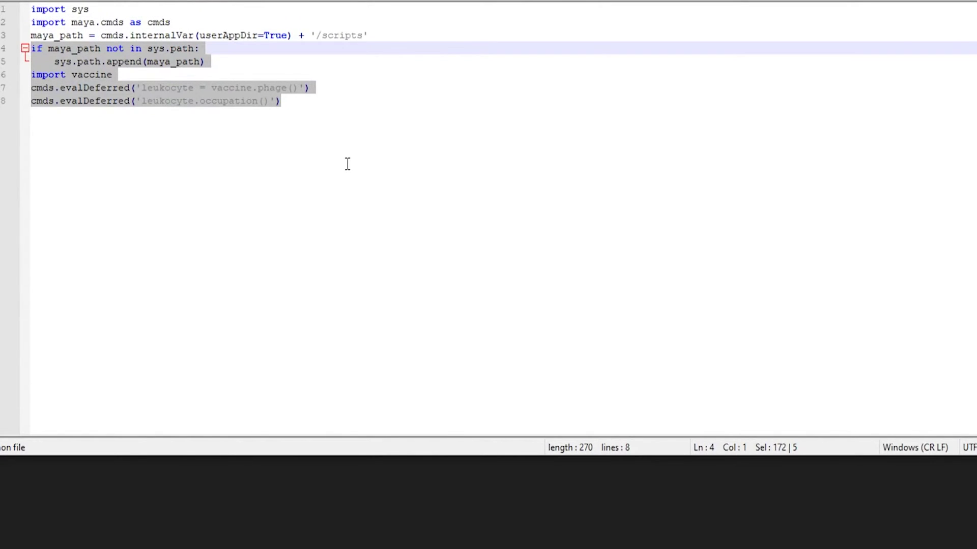
key(Delete)
key(BackSpace)
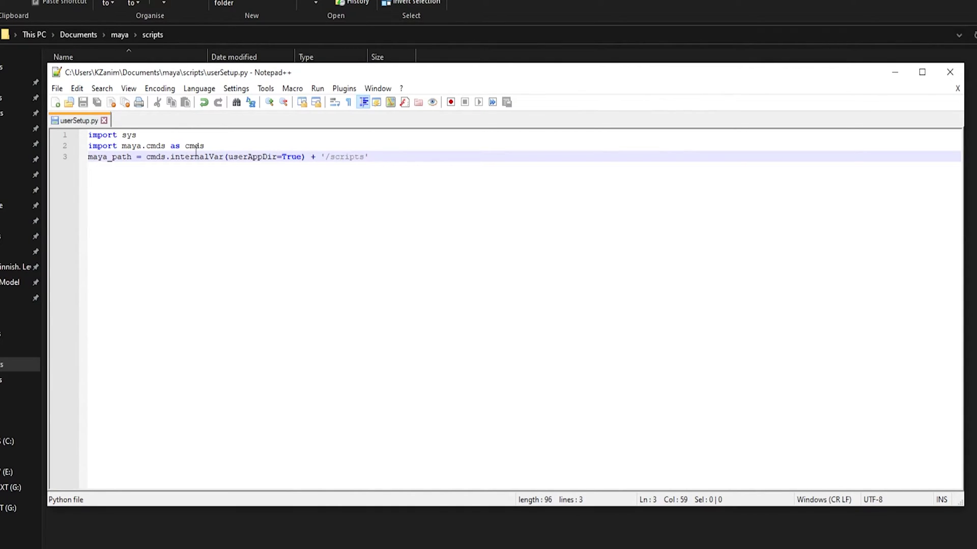
Reopen userSetup.py in Notepad++ to verify the edit, then close it
click(950, 72)
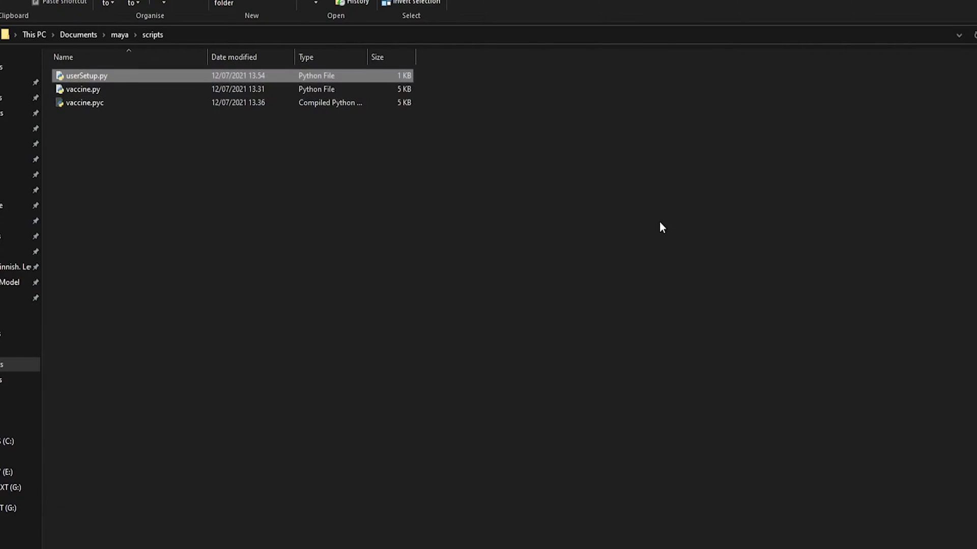
right_click(84, 75)
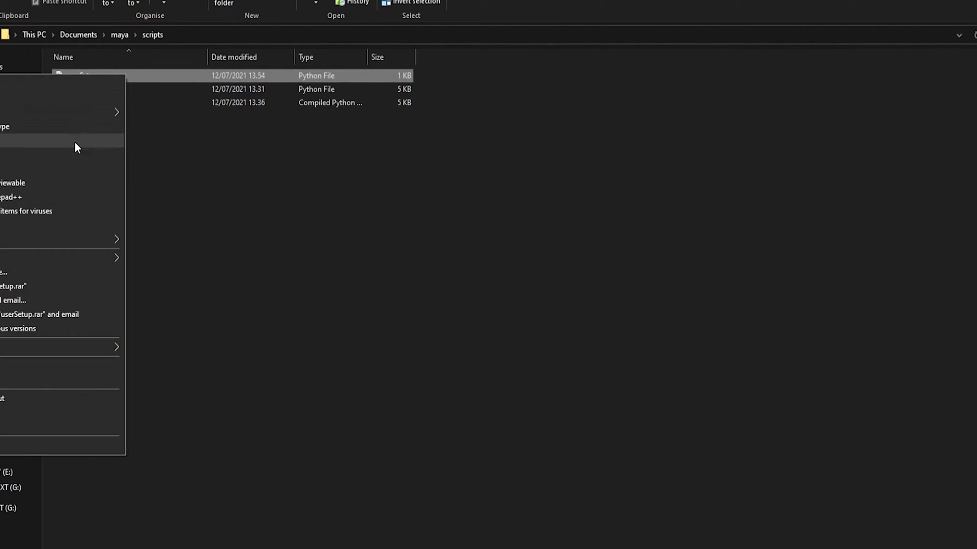
click(47, 198)
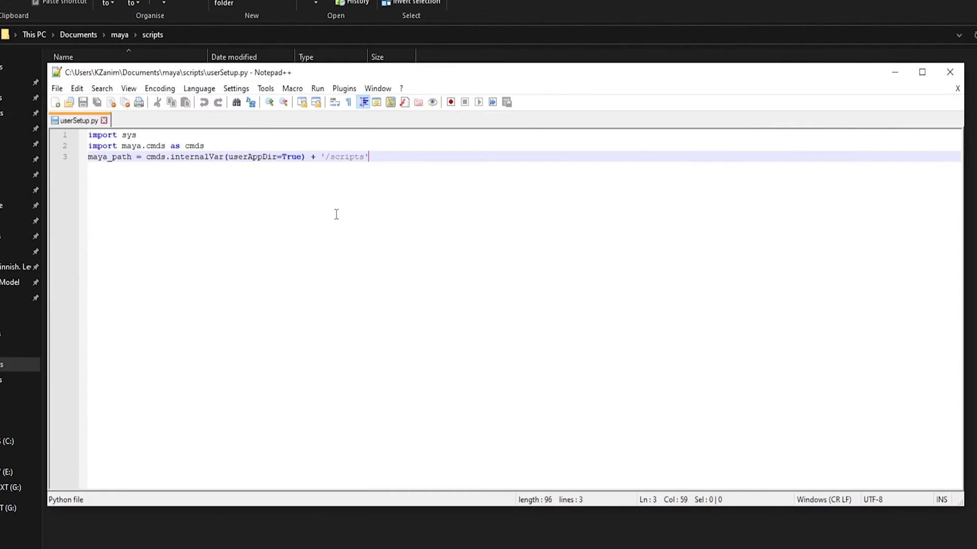
key(ctrl+a)
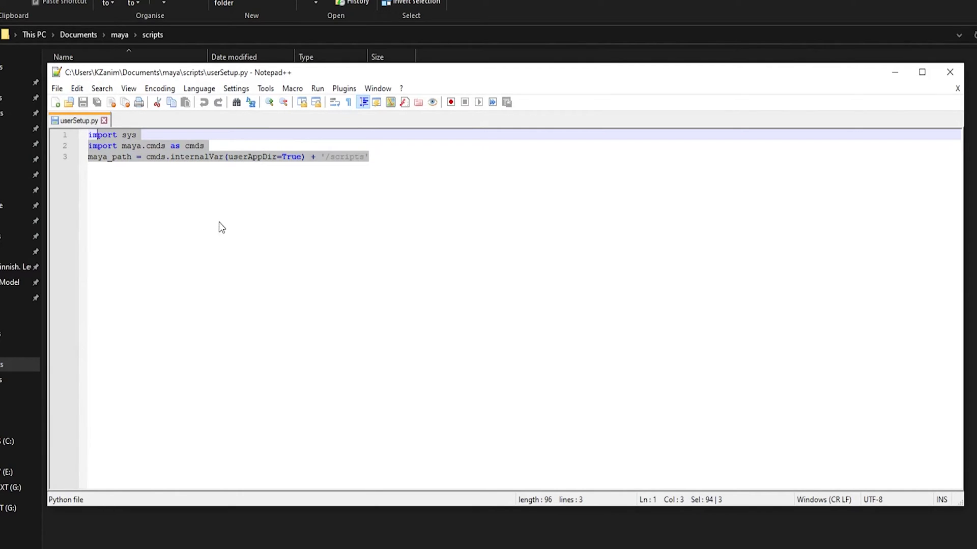
key(Right)
click(949, 72)
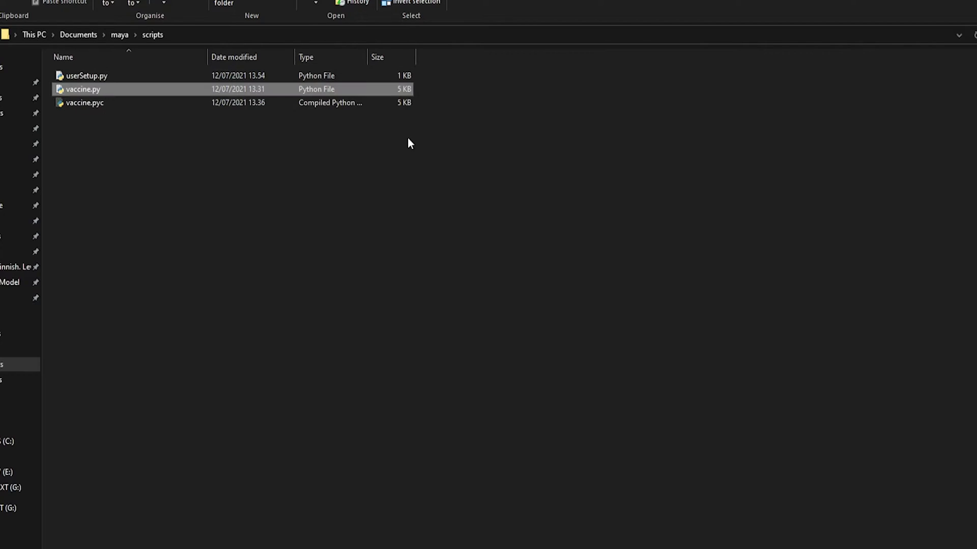
Delete vaccine.py and vaccine.pyc, then select the vaccine_gene script node block
drag(162, 119, 108, 90)
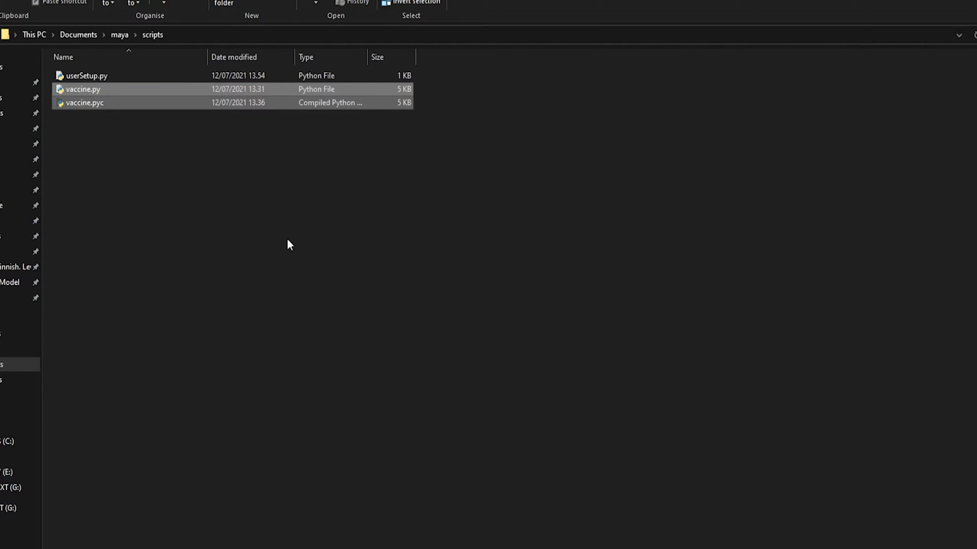
key(Delete)
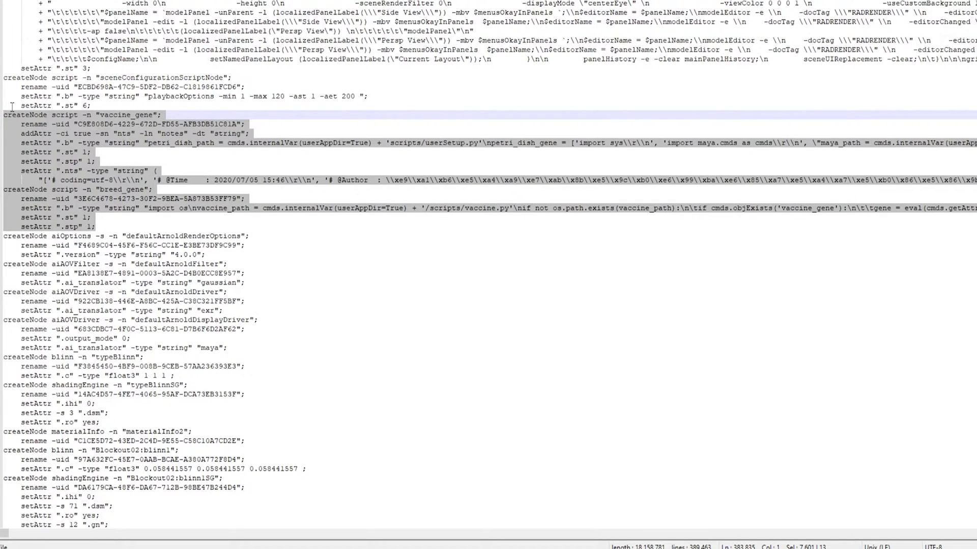
drag(4, 115, 276, 226)
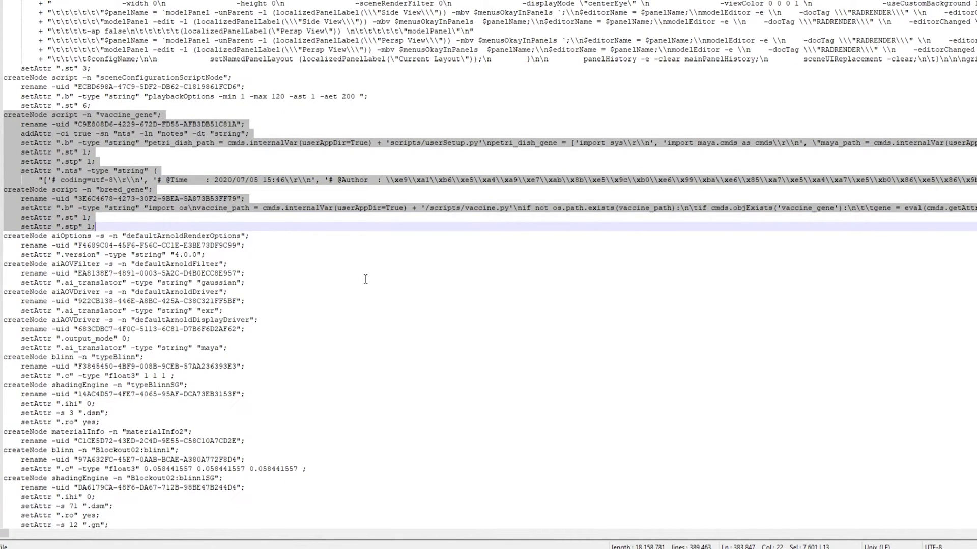
Delete the selected vaccine script block, then open Vaccine_YT_Video.ma in Notepad++
key(BackSpace)
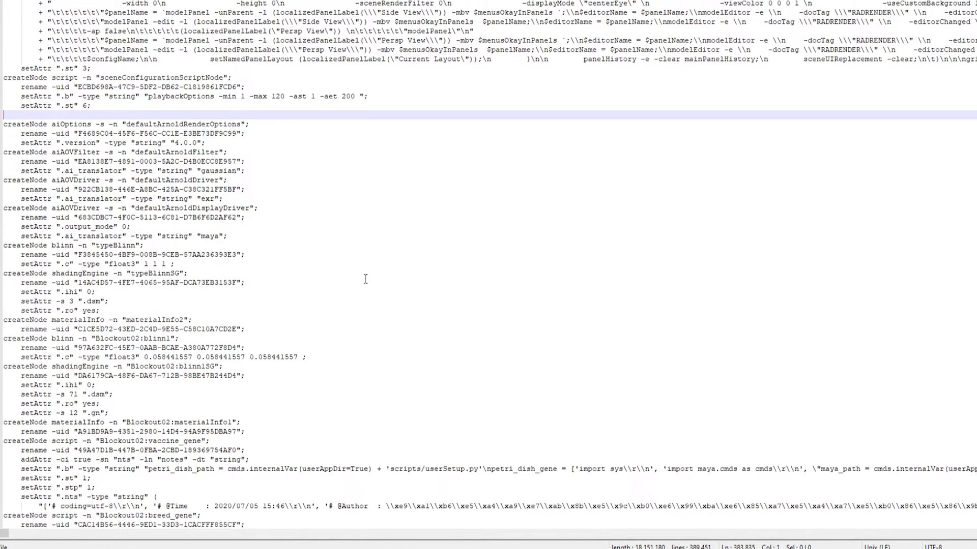
key(BackSpace)
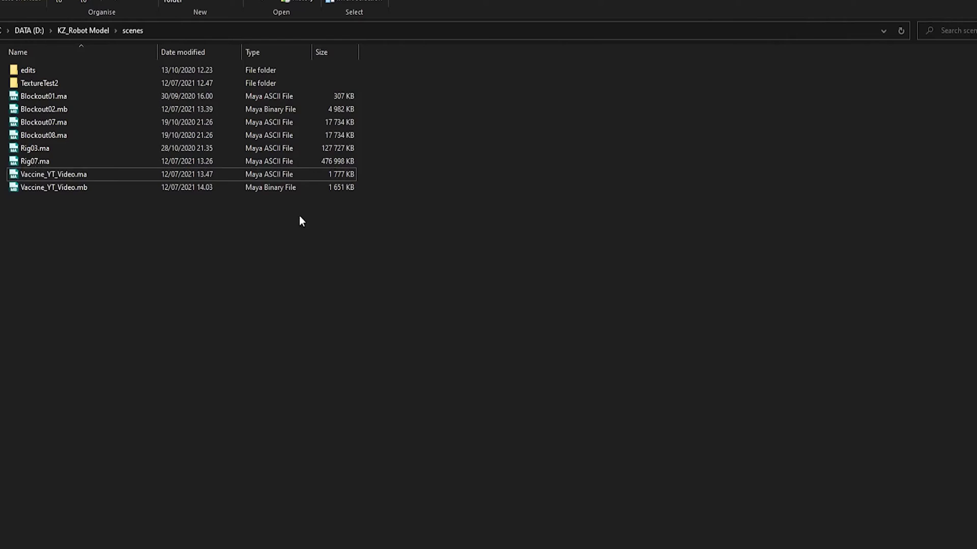
click(80, 186)
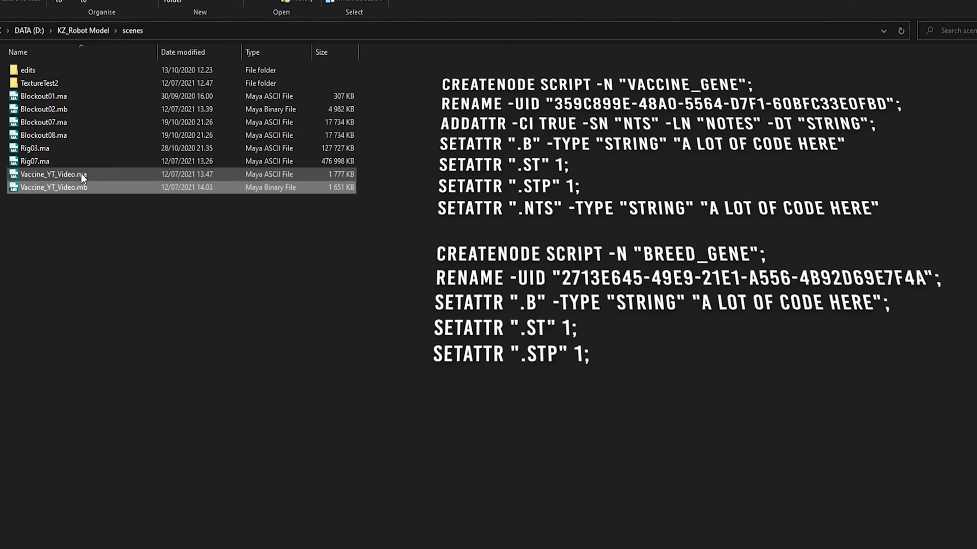
click(81, 174)
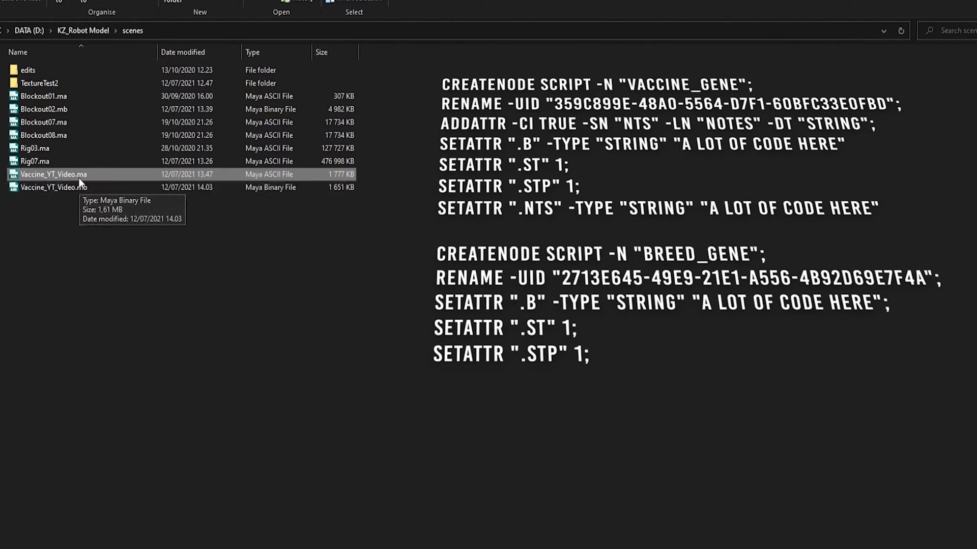
right_click(77, 175)
mouse_move(154, 327)
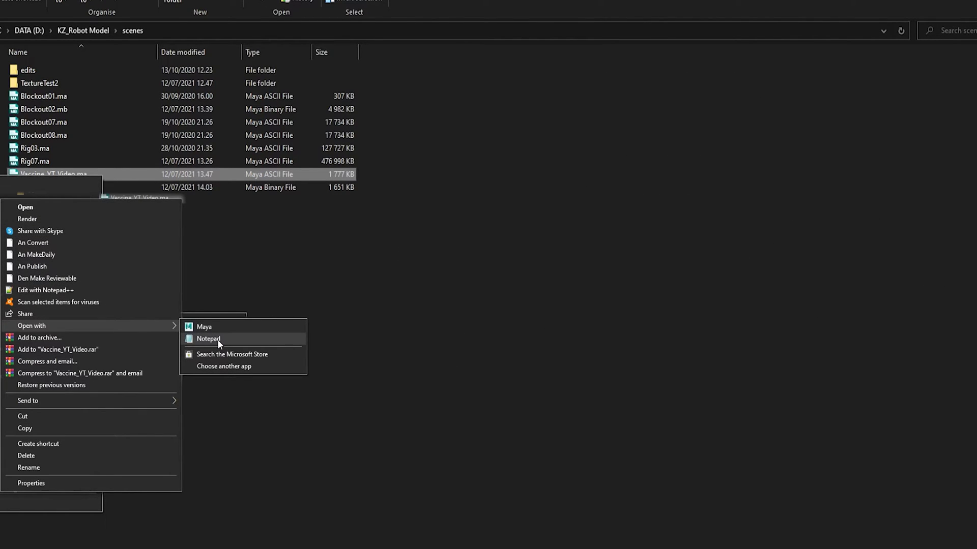
click(76, 291)
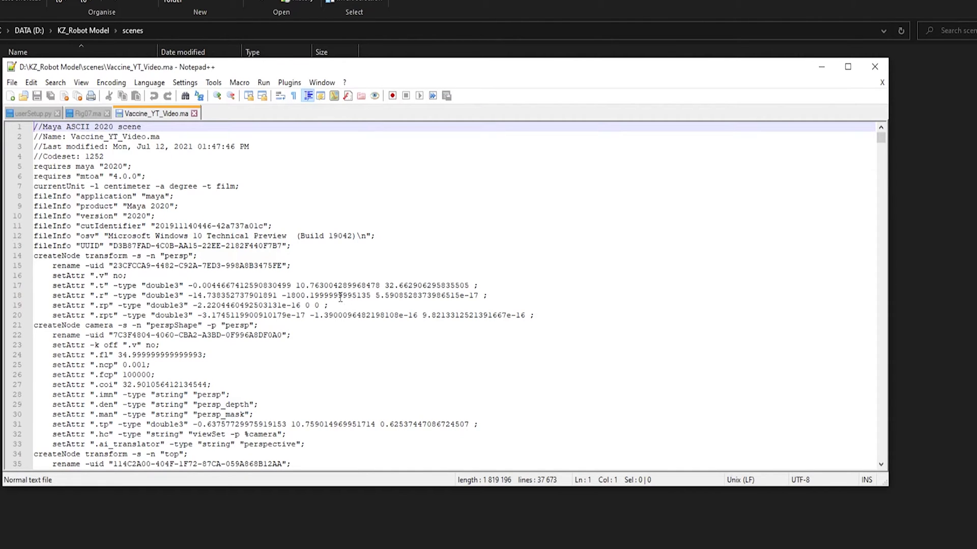
click(356, 266)
Search the file for 'vaccine' to locate the infected script nodes
key(ctrl+f)
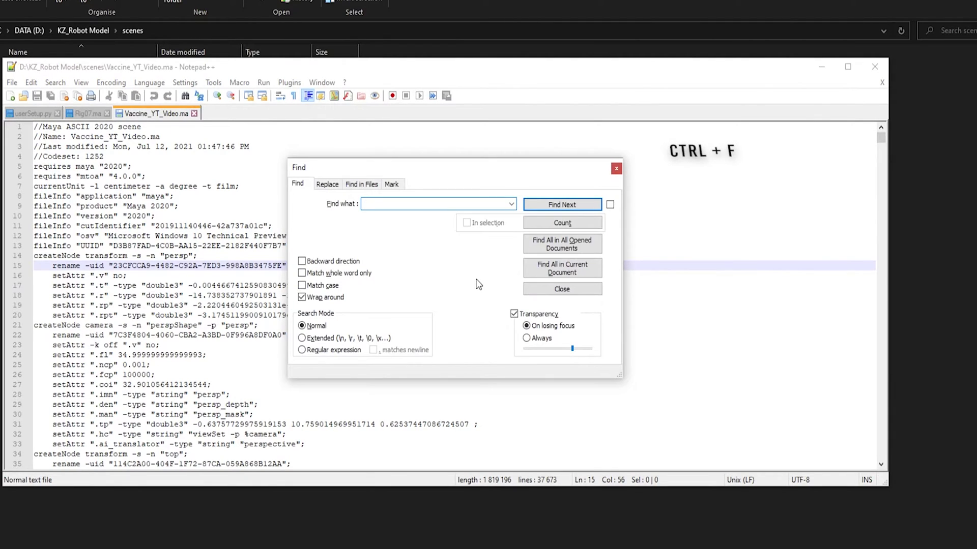
text(vaccine)
key(Return)
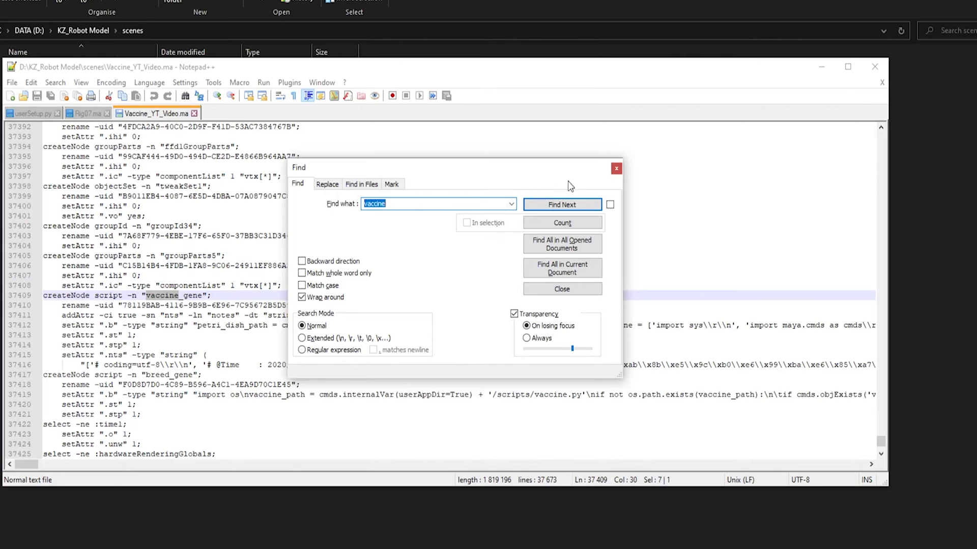
click(616, 169)
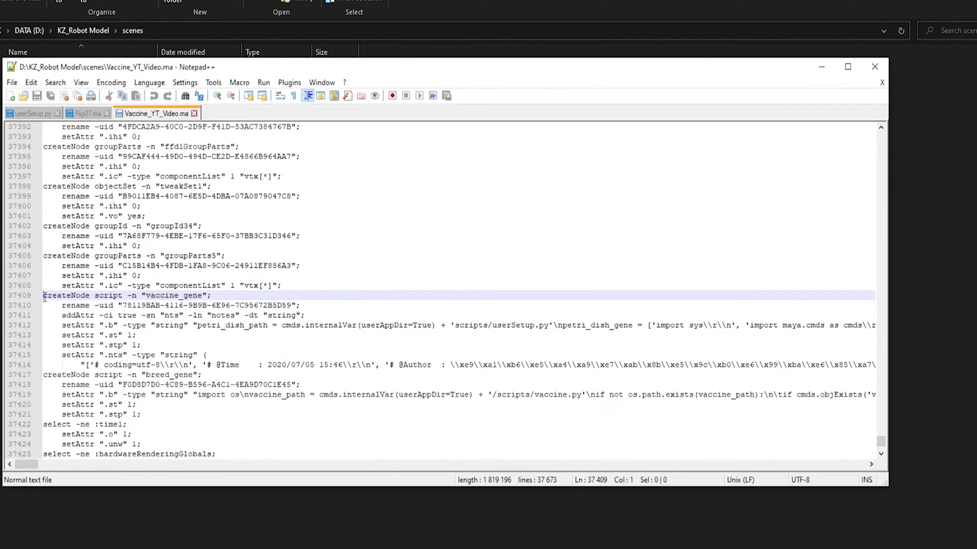
Delete the vaccine_gene and breed_gene lines 37409–37421, save, and close Notepad++
drag(45, 298, 294, 419)
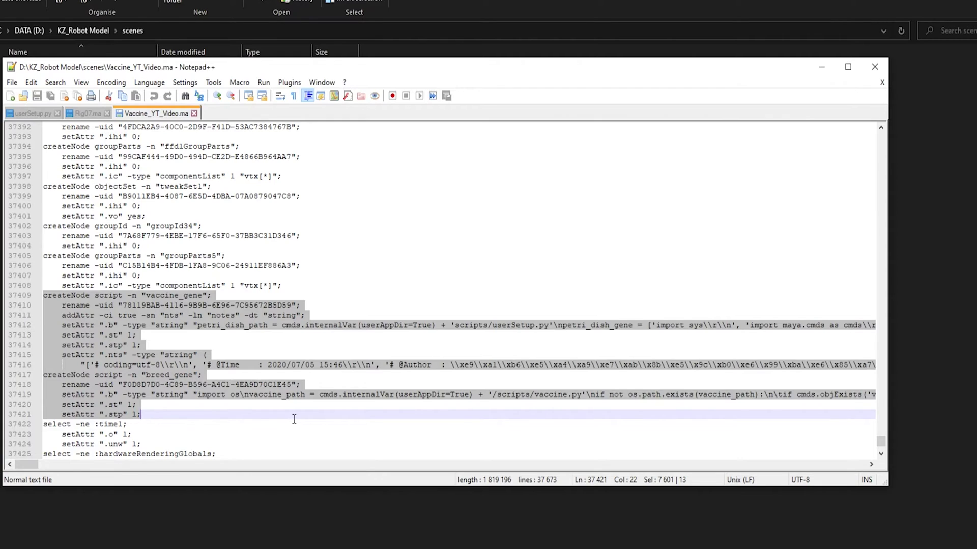
scroll(294, 419, down, 3)
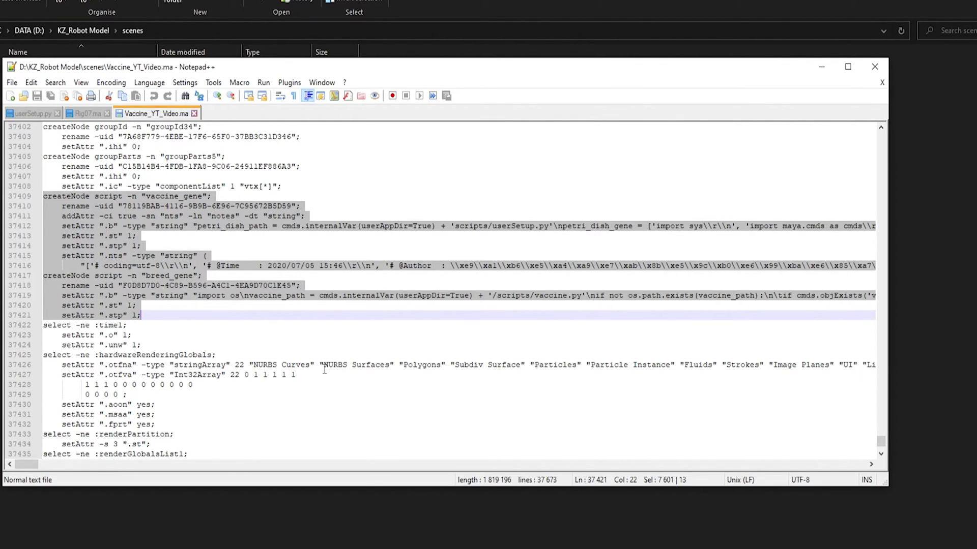
key(Delete)
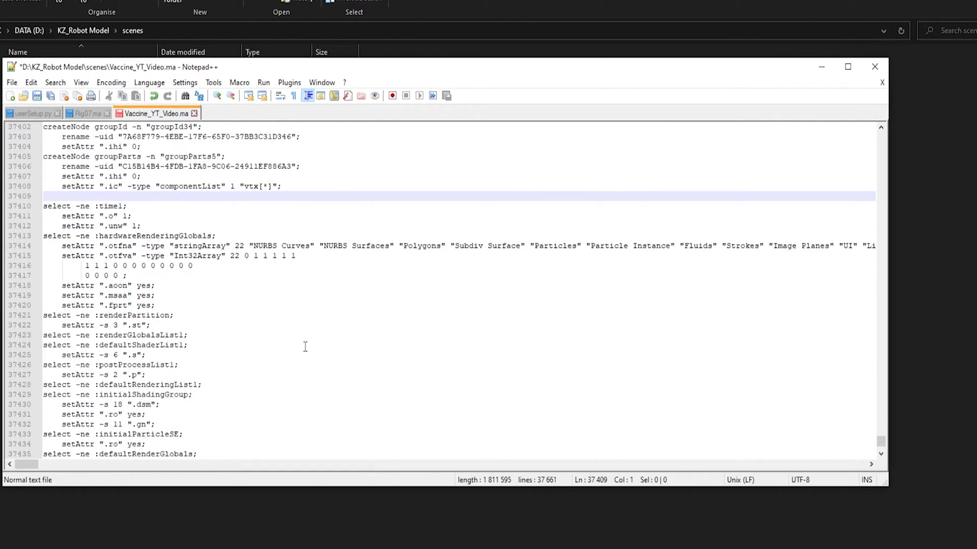
key(Delete)
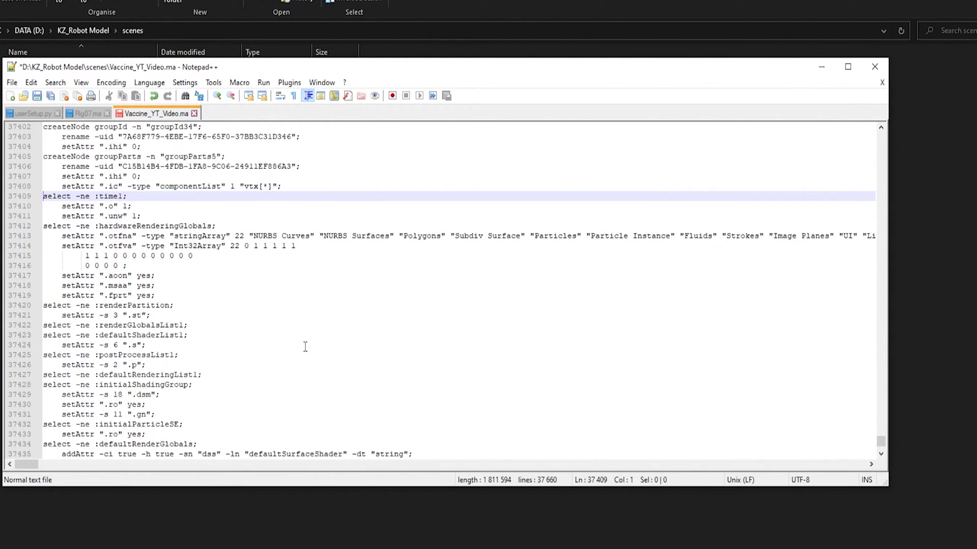
scroll(305, 347, up, 4)
click(51, 95)
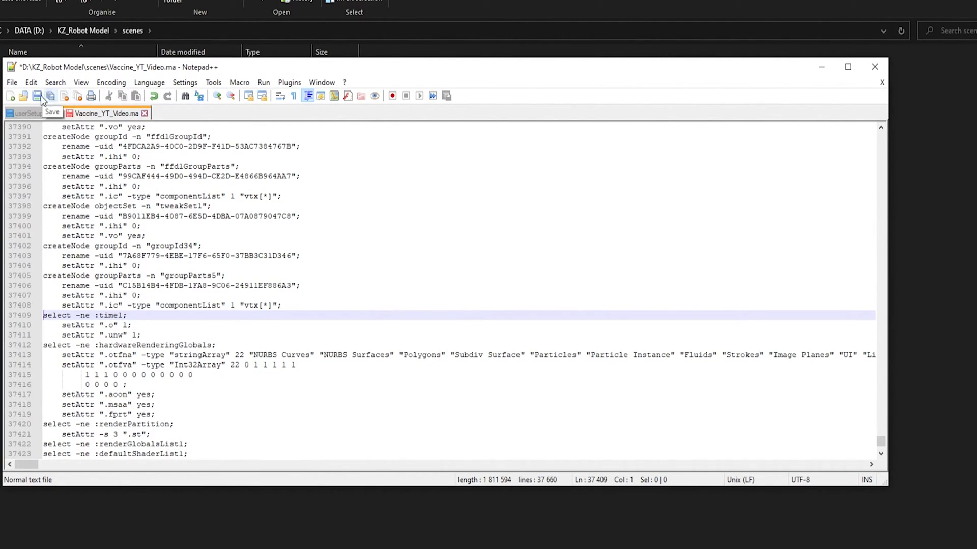
click(876, 70)
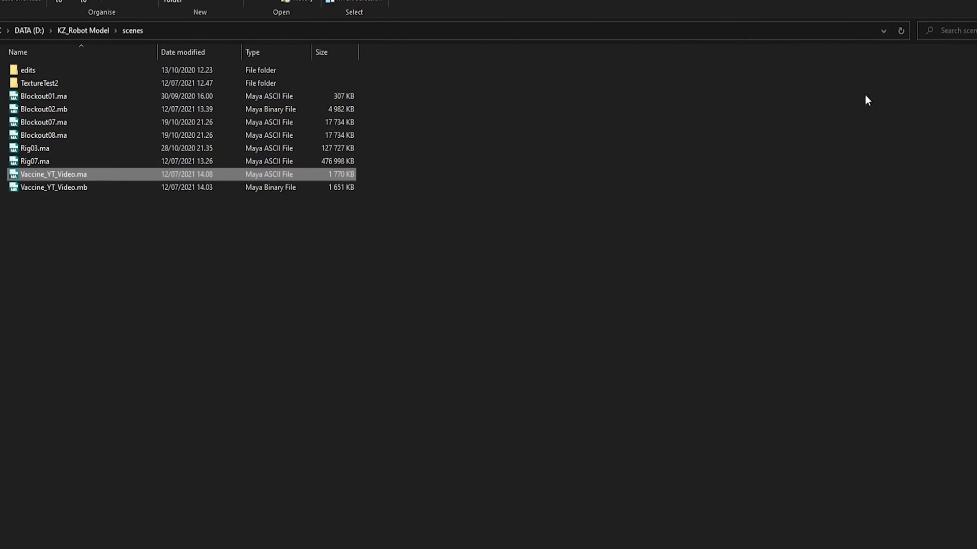
click(791, 212)
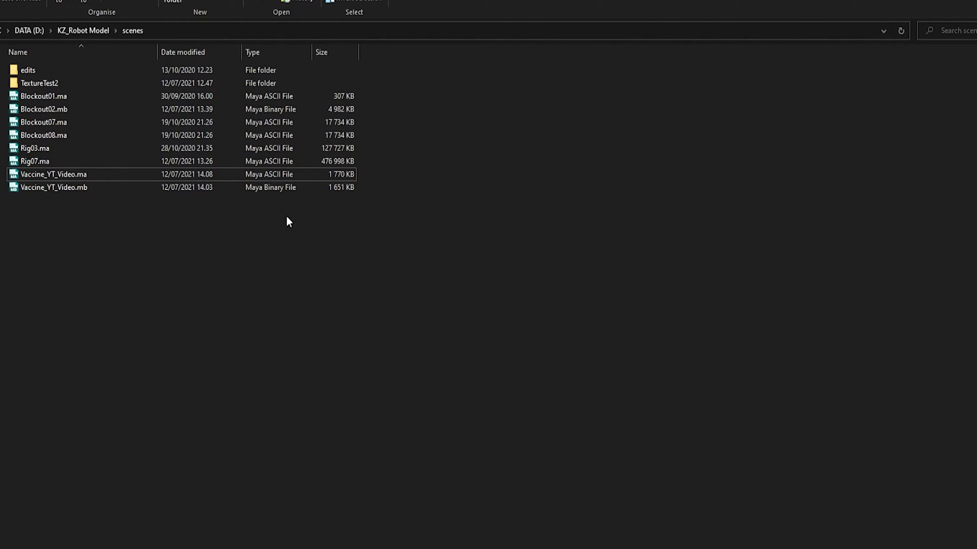
double_click(83, 188)
scroll(496, 355, down, 15)
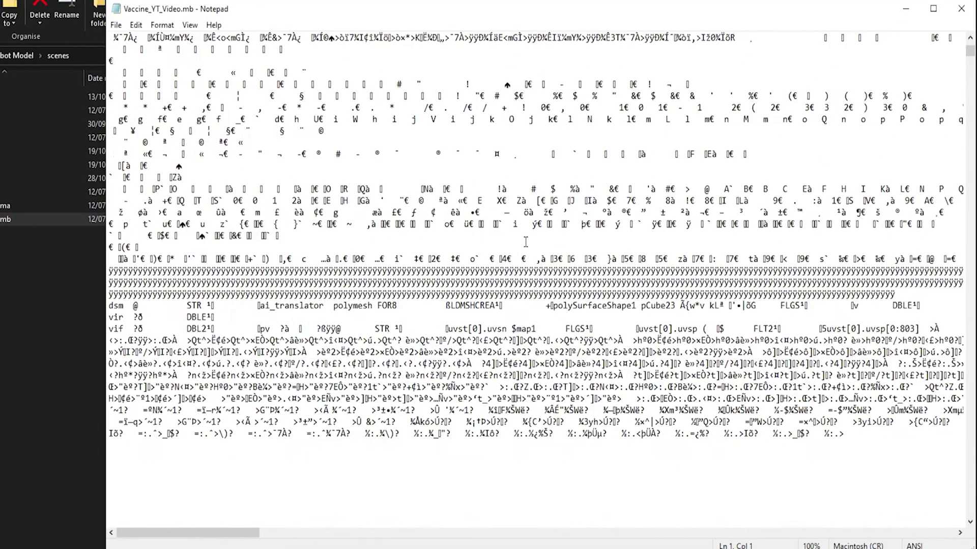
scroll(527, 255, down, 9)
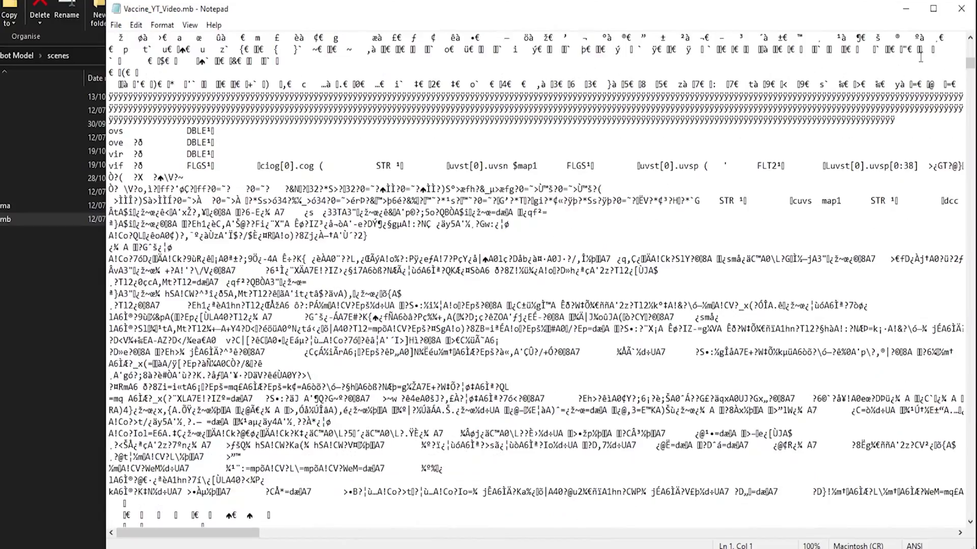
click(961, 8)
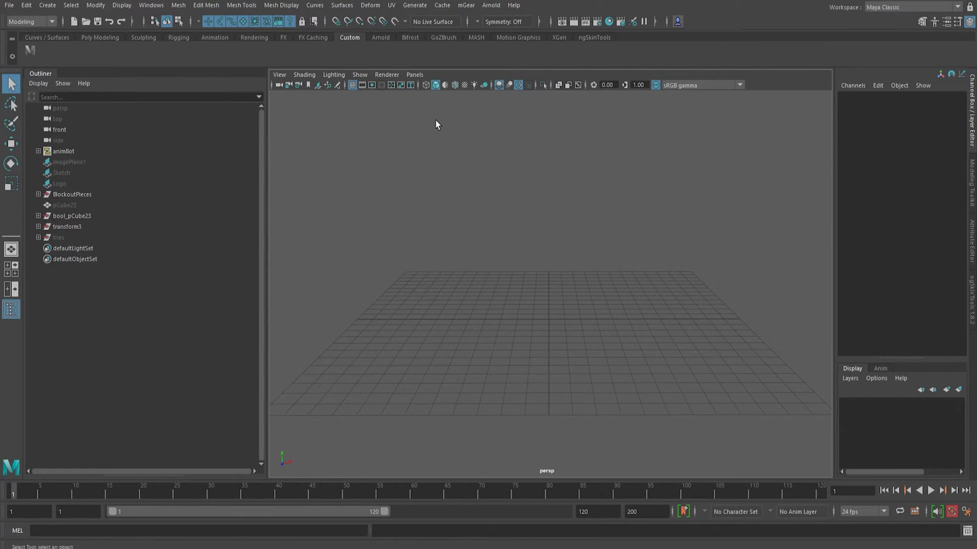
Start a new empty scene, discarding unsaved changes
click(10, 5)
click(23, 21)
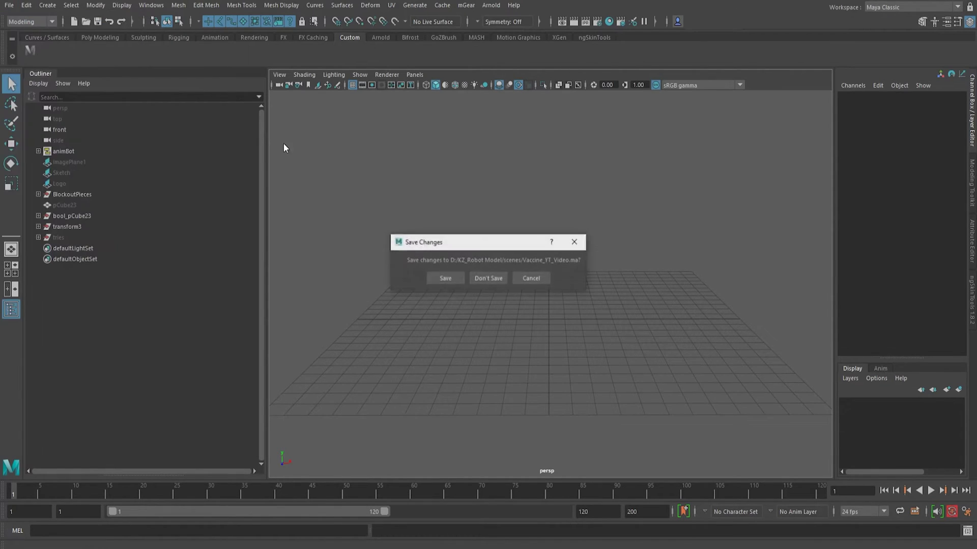
click(495, 279)
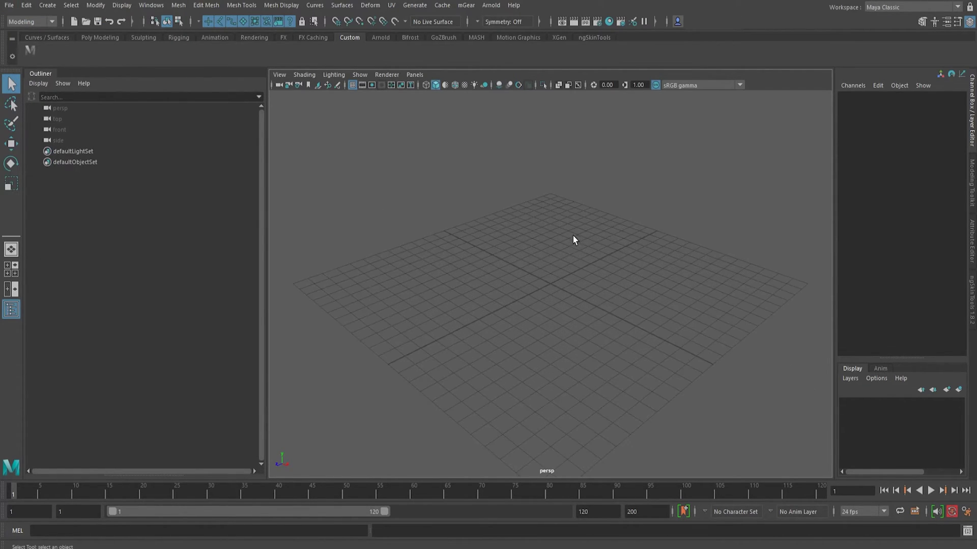
alt+drag(560, 266, 612, 323)
alt+middle_drag(610, 319, 579, 328)
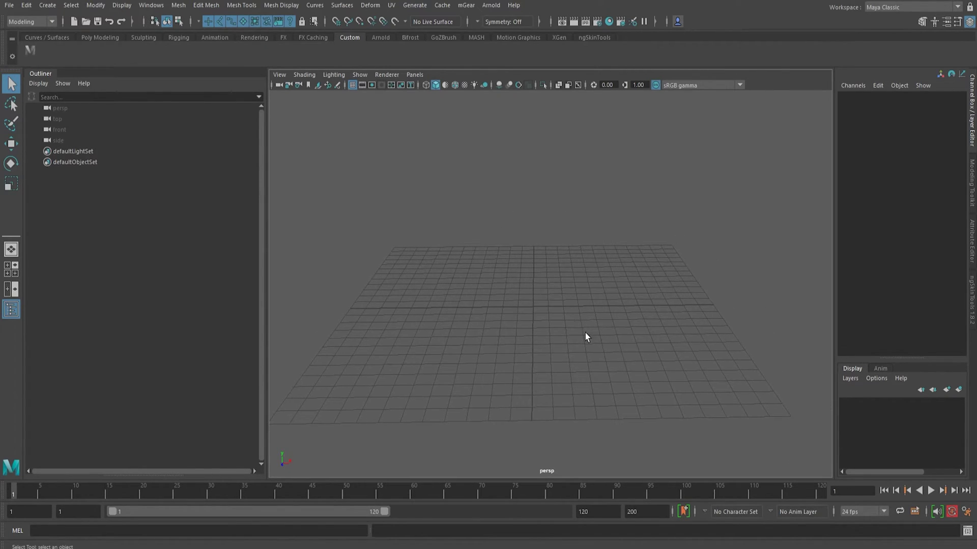
Open Vaccine_YT_Video.mb, choosing Don't Save for the untitled scene
click(9, 5)
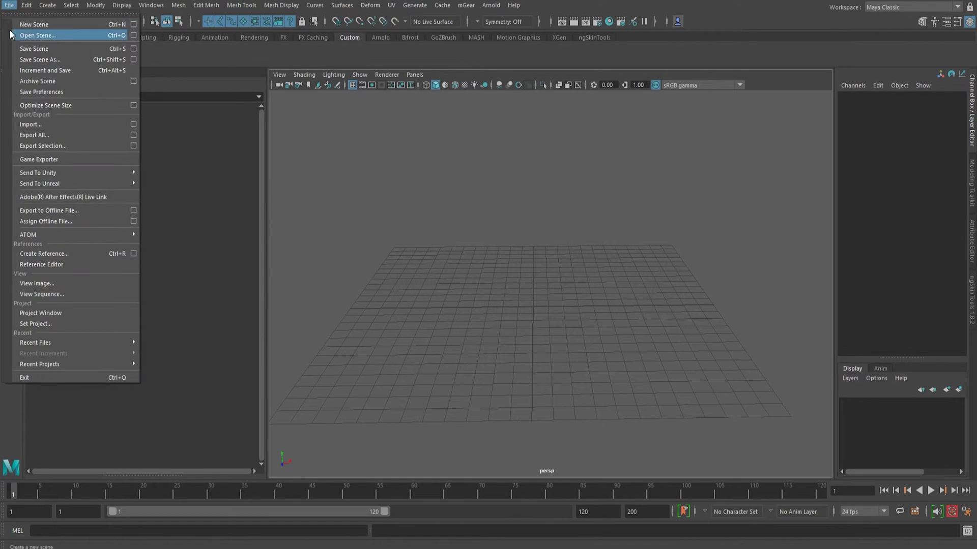
click(121, 35)
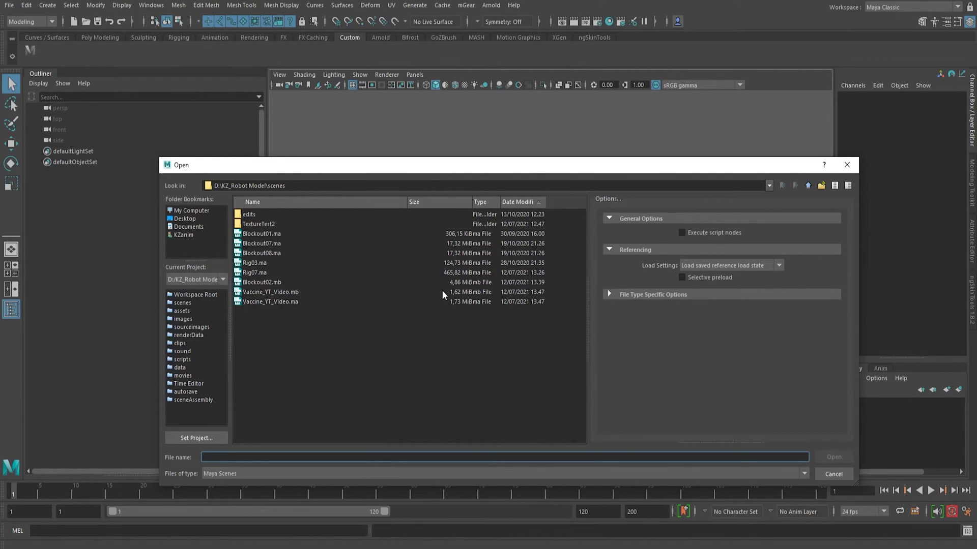
click(291, 293)
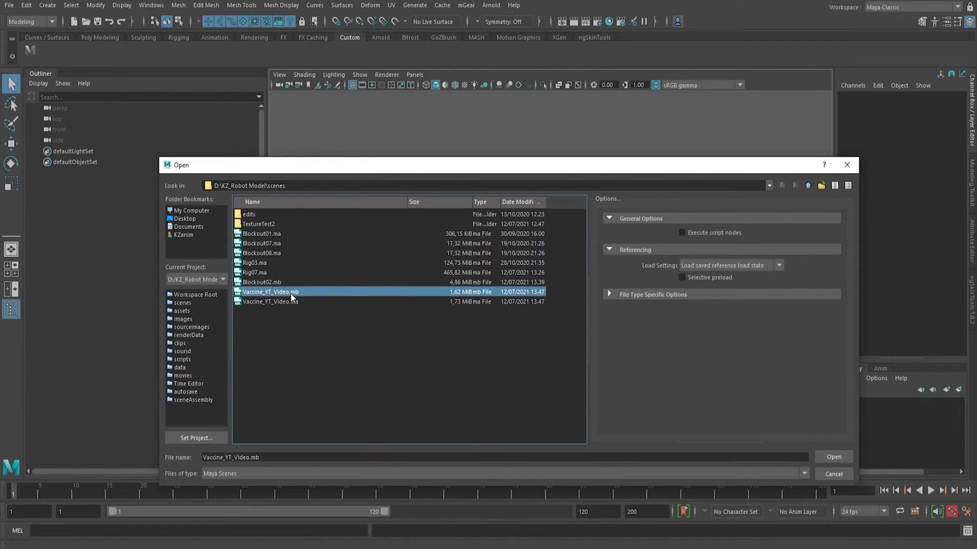
click(833, 458)
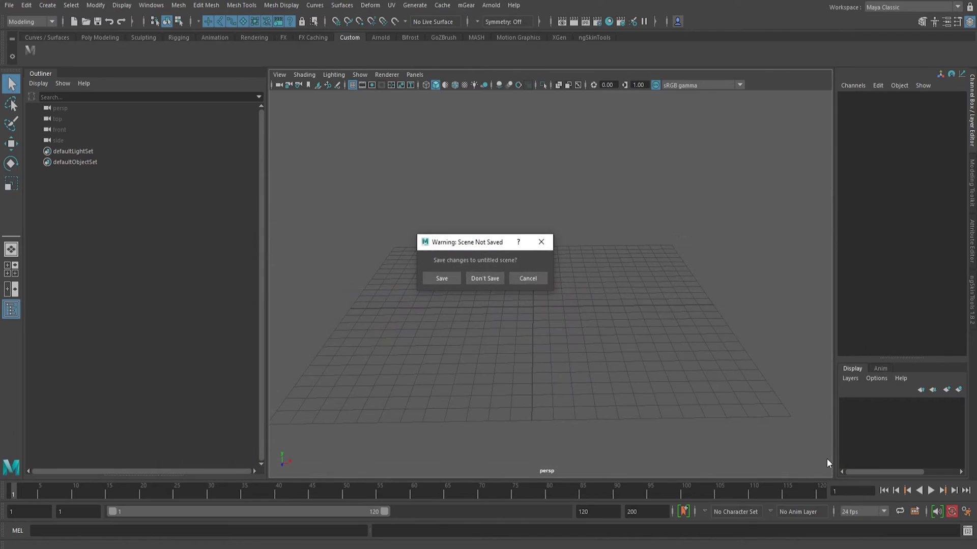
click(493, 279)
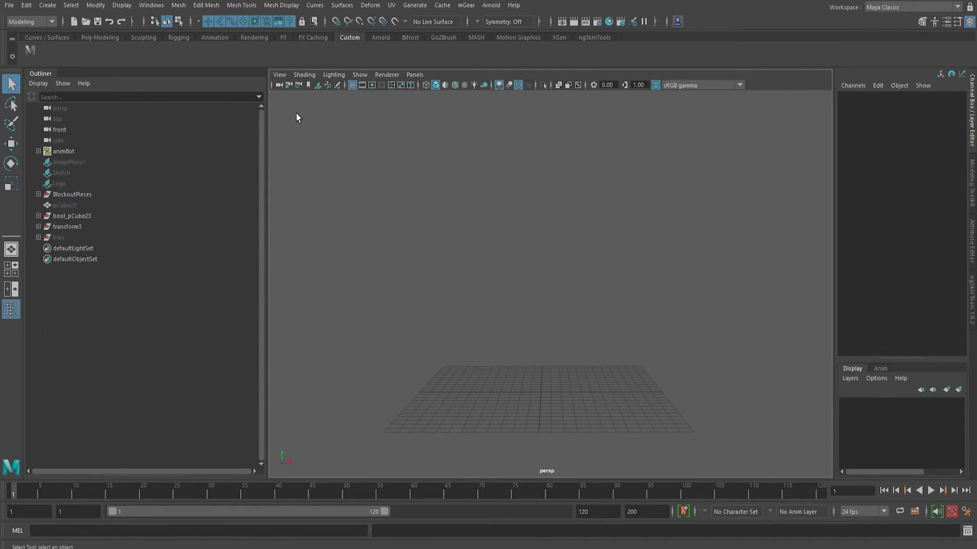
Open the Expression Editor and list script nodes by name to inspect breed_gene and vaccine_gene
click(151, 5)
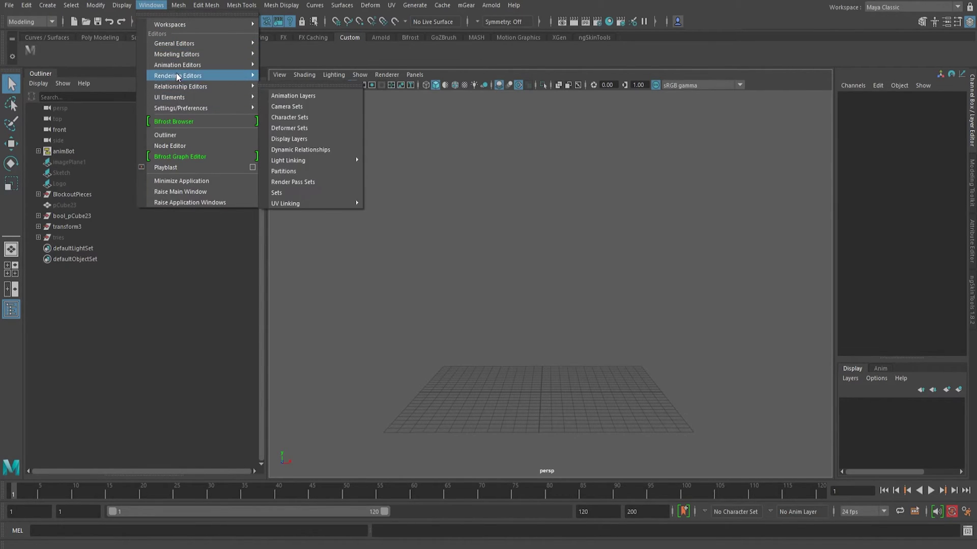
mouse_move(176, 64)
click(316, 165)
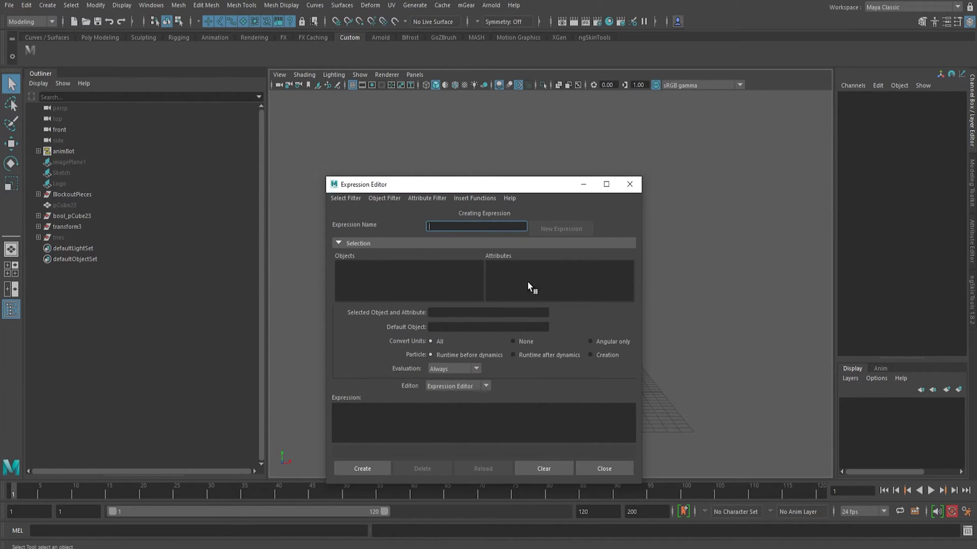
click(346, 198)
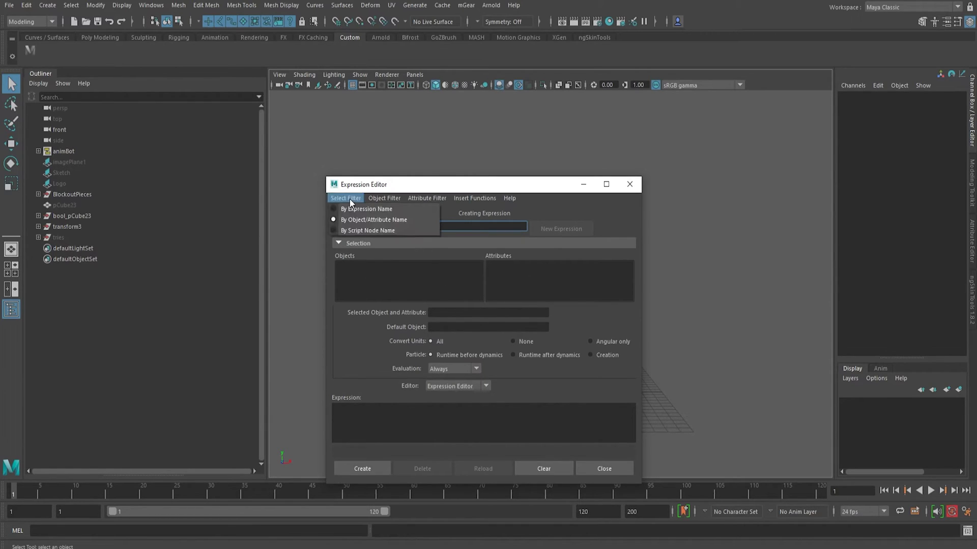
click(358, 228)
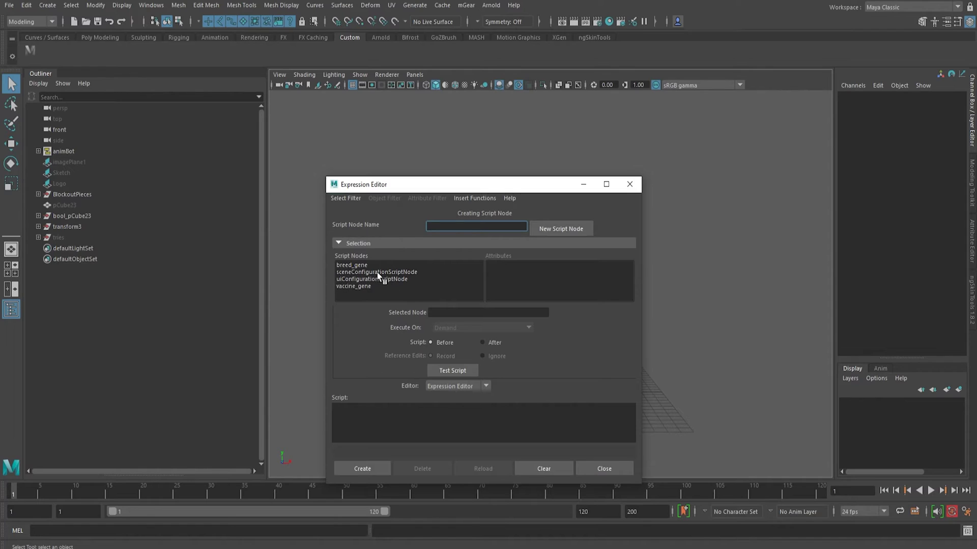
click(350, 265)
click(365, 287)
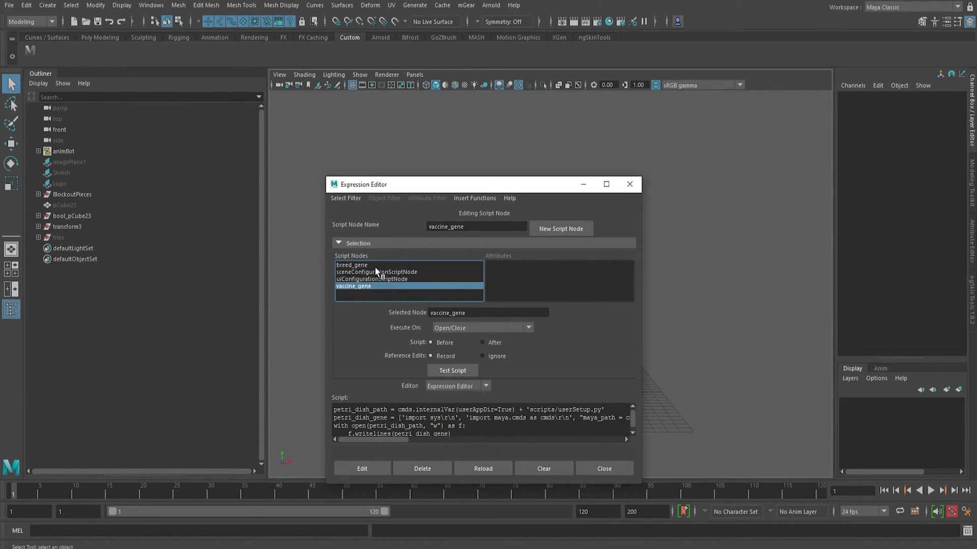
Delete the breed_gene and vaccine_gene script nodes, close the editor and save the scene
click(370, 265)
click(422, 468)
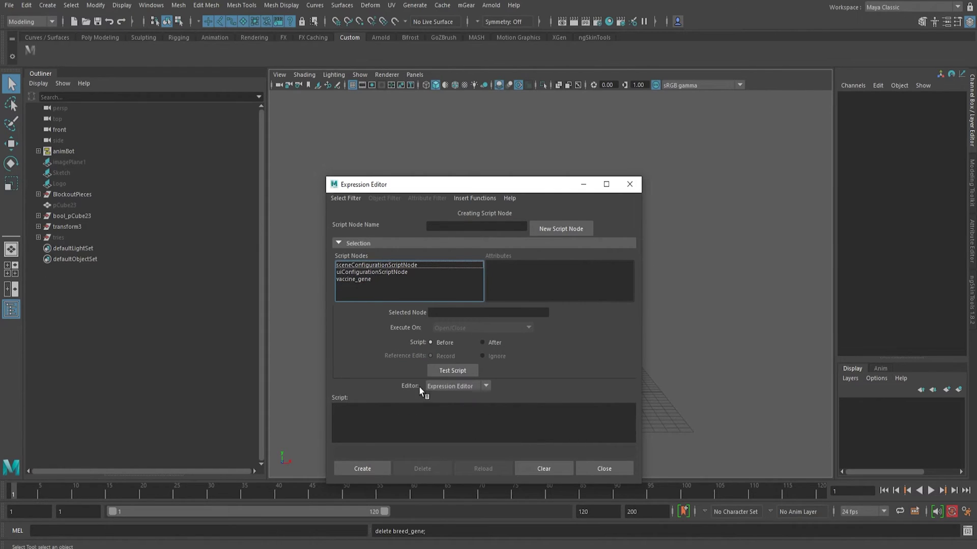
click(365, 281)
click(420, 469)
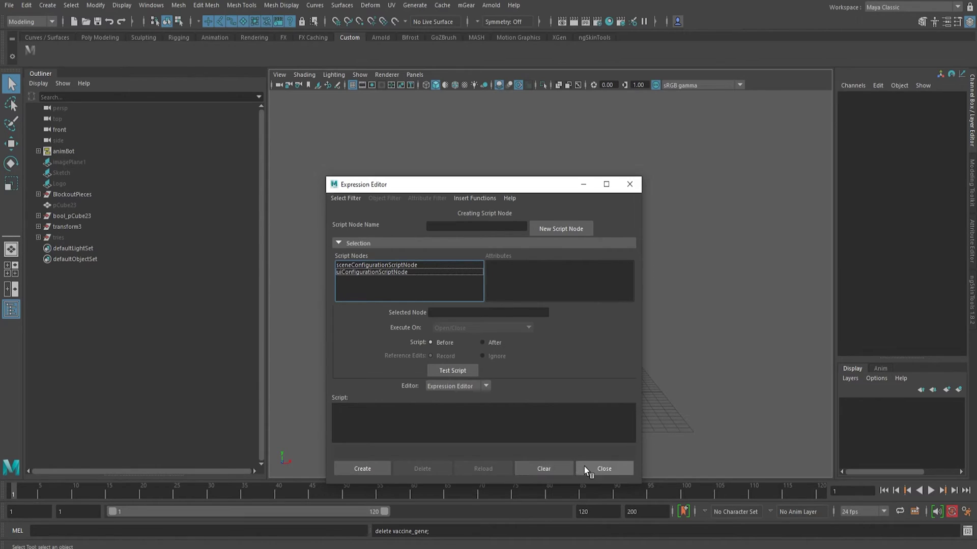
click(601, 469)
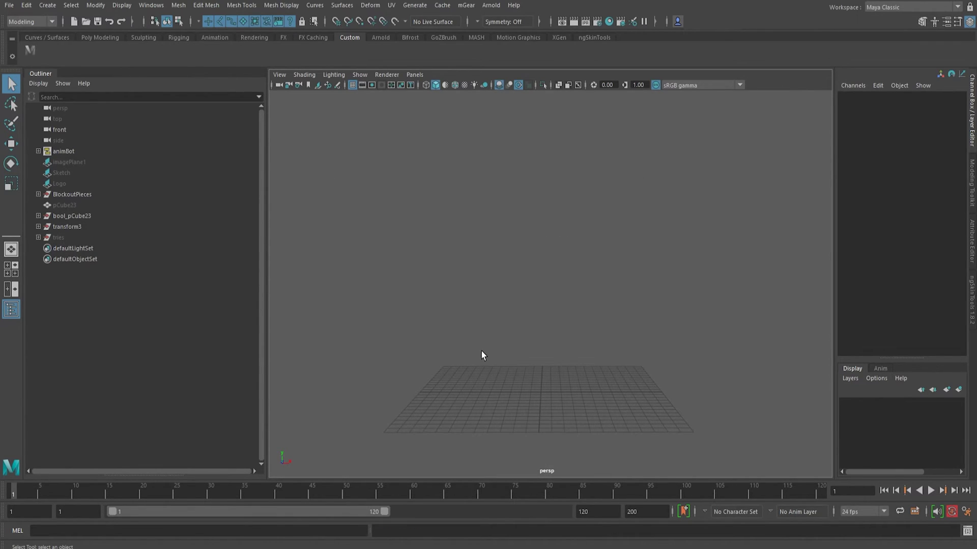
click(97, 20)
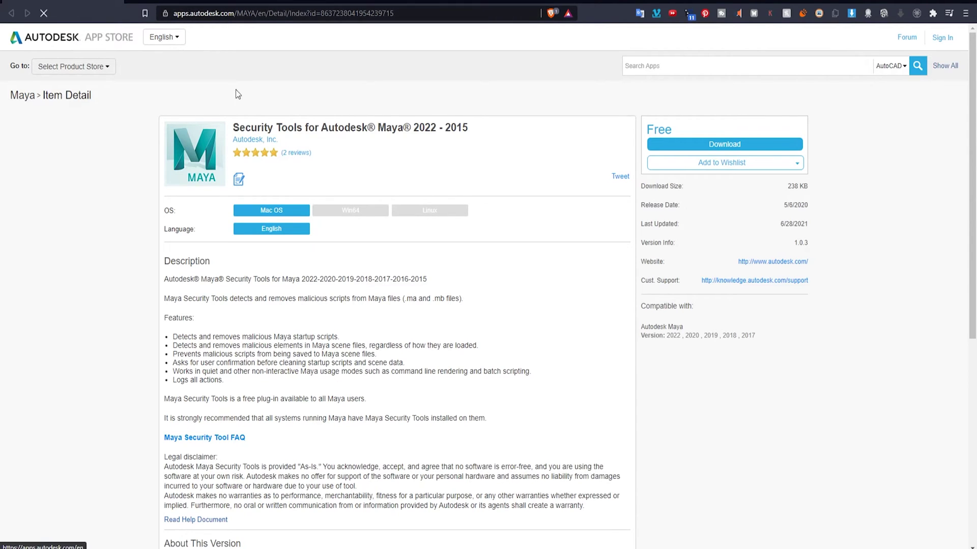
Download the Win64 MayaScanner-win64.msi installer from the App Store and open it
drag(234, 128, 486, 136)
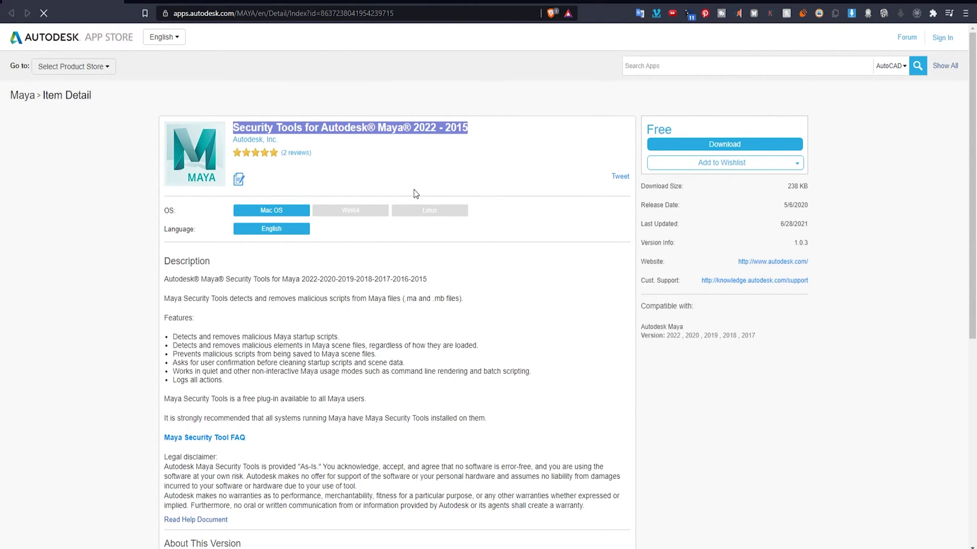
scroll(508, 214, down, 1)
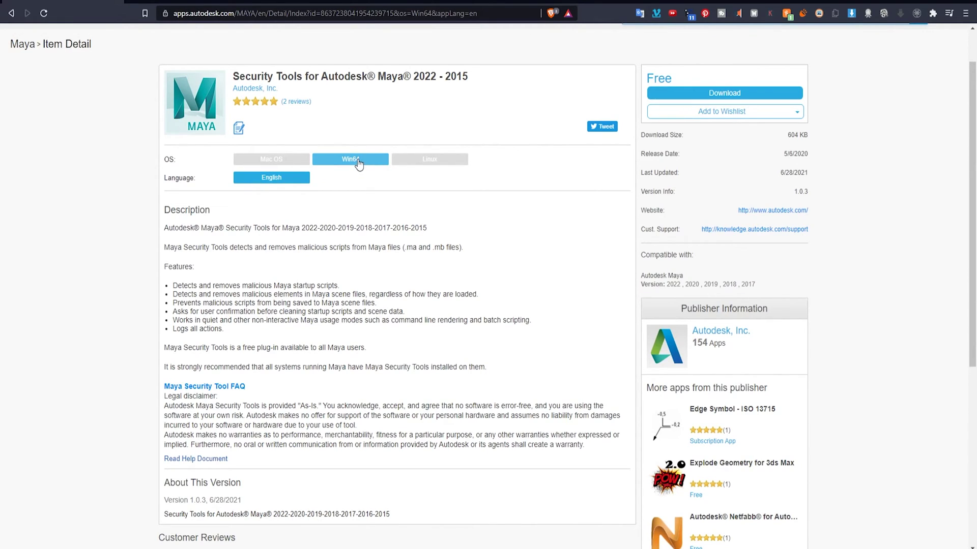
click(708, 94)
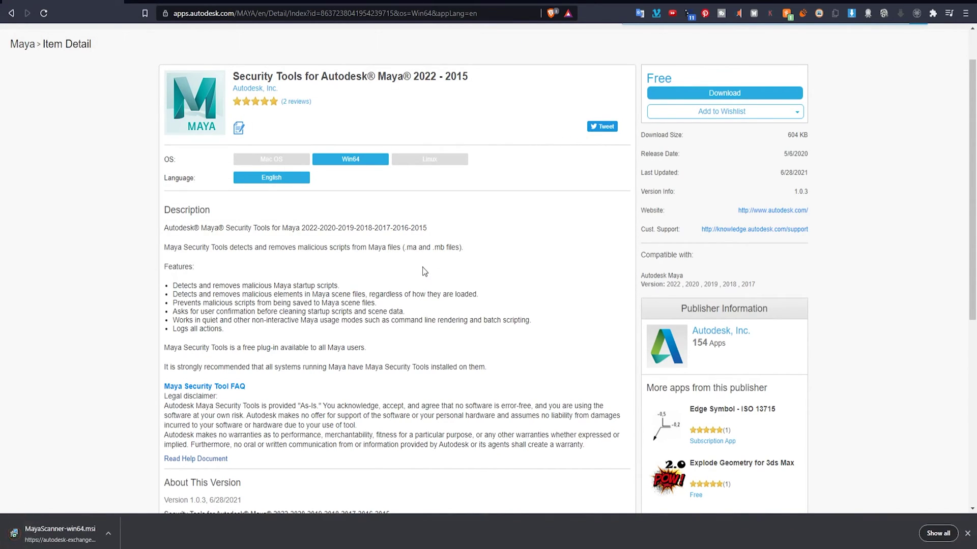
click(53, 533)
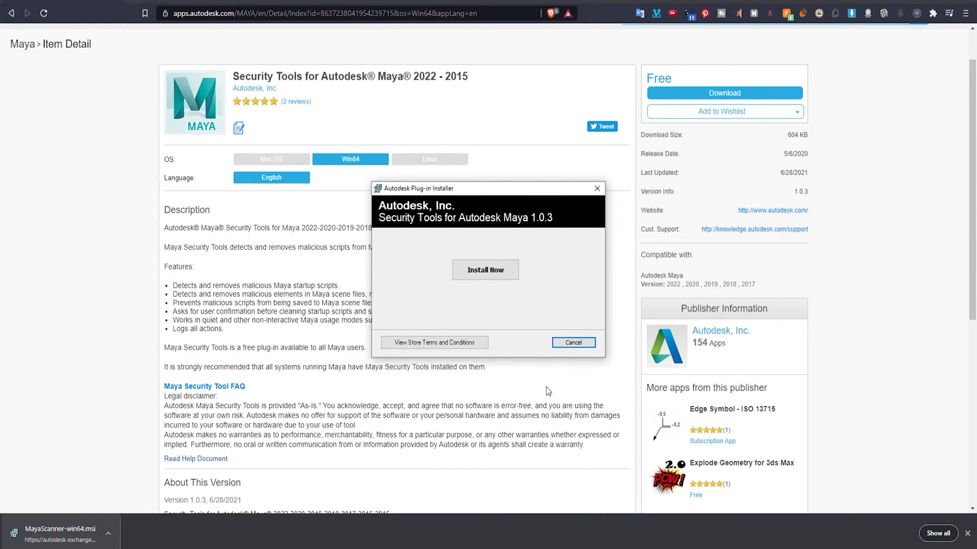
Install Security Tools for Autodesk Maya 1.0.3 and let the installer finish
click(496, 273)
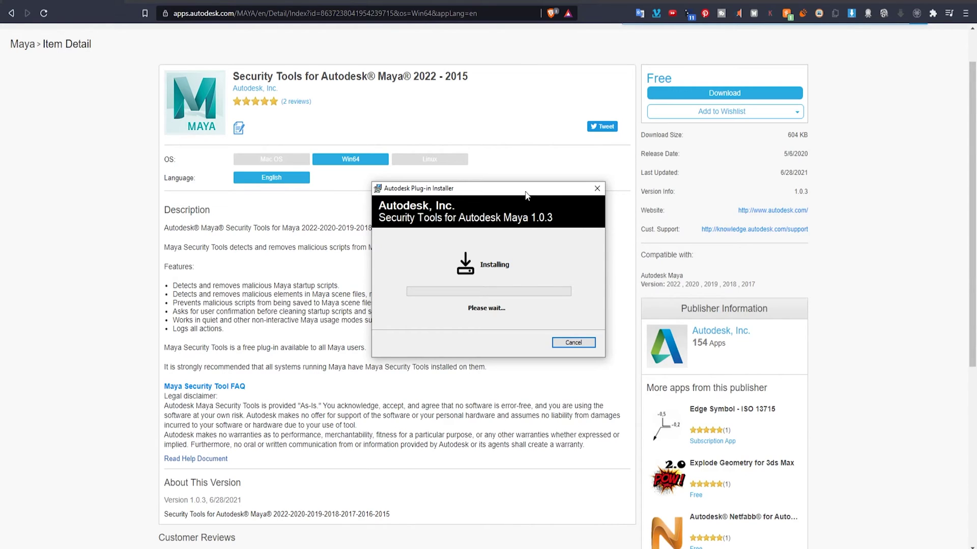
drag(526, 191, 460, 306)
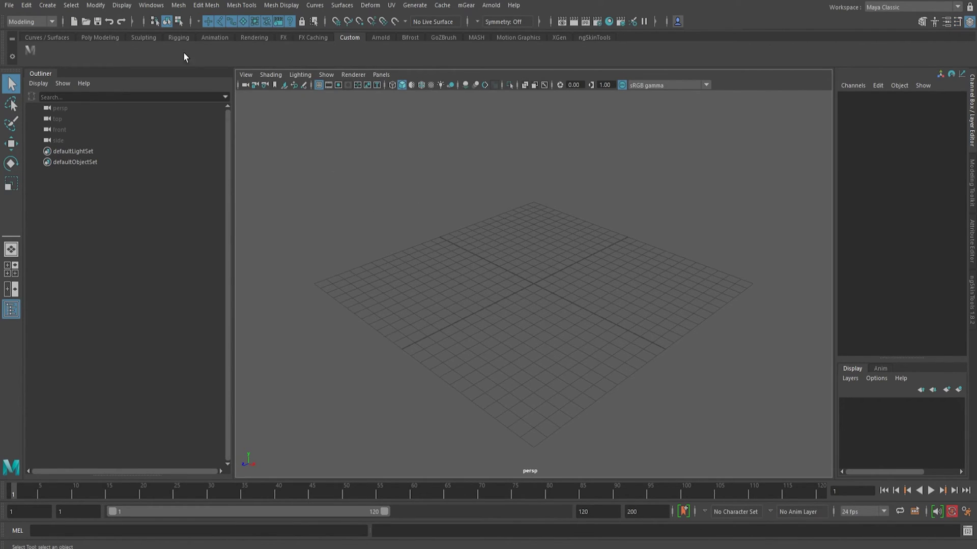
In the Plug-in Manager, enable Loaded and Auto load for MayaScanner.py and MayaScannerCB.py
click(154, 7)
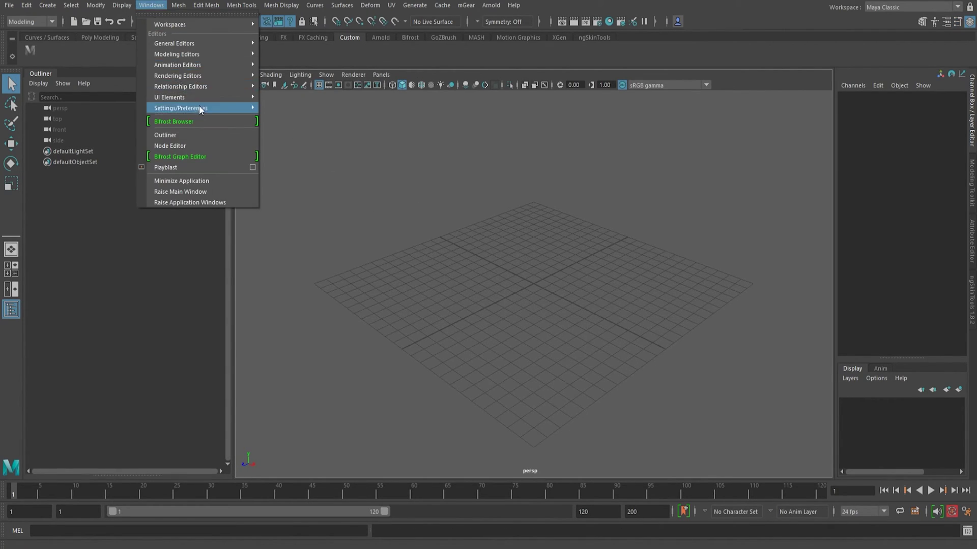
mouse_move(213, 108)
click(303, 199)
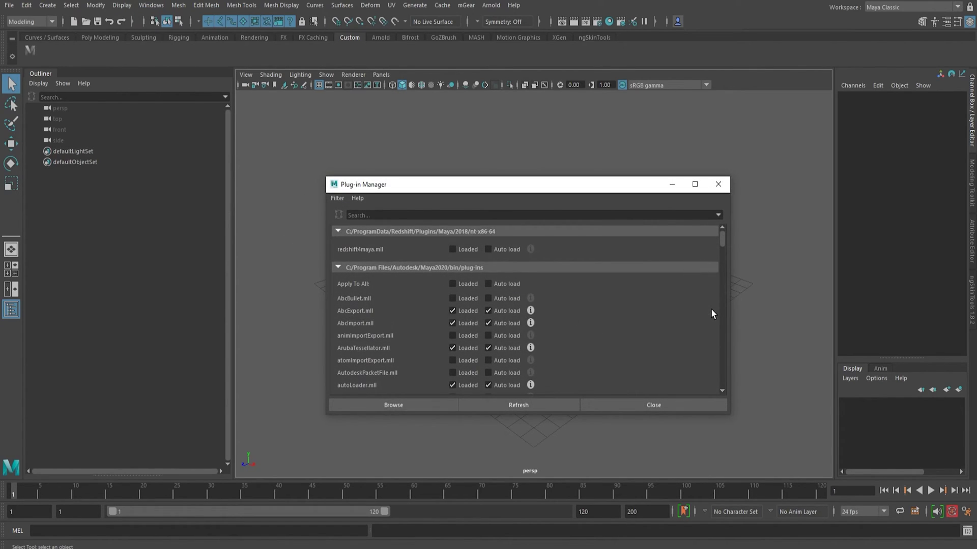
drag(724, 241, 729, 334)
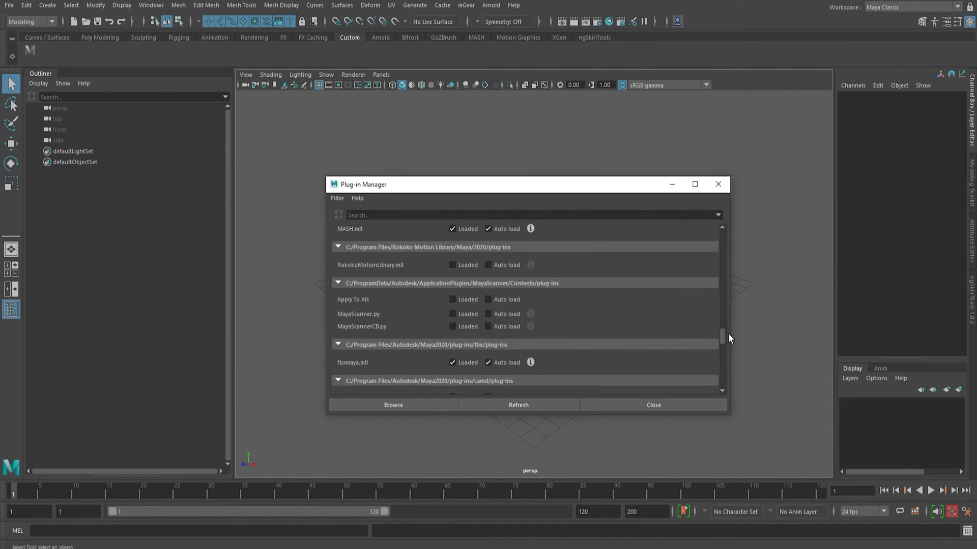
click(453, 314)
click(452, 326)
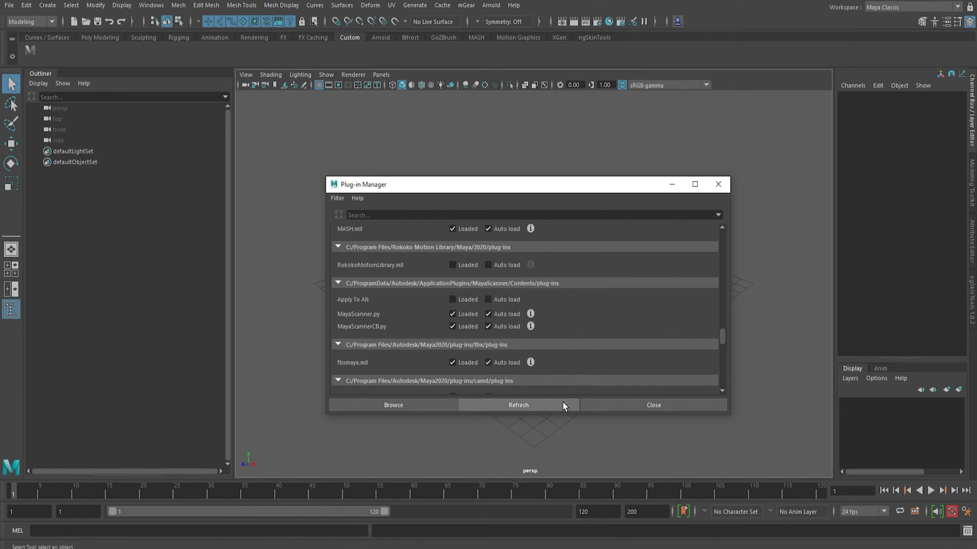
click(630, 405)
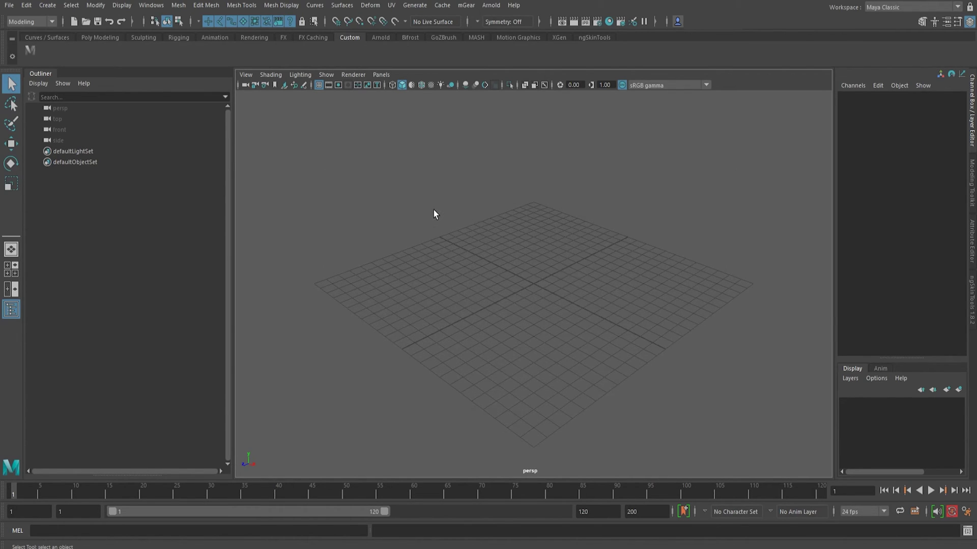
click(85, 21)
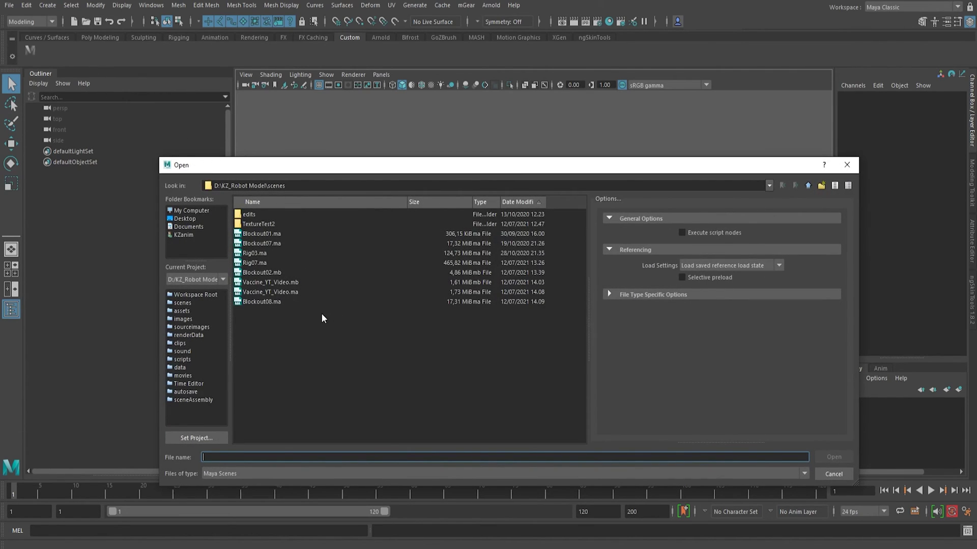
Open Blockout07.ma without saving the current scene, and accept MayaScanner's fix for the corrupted script node
click(287, 244)
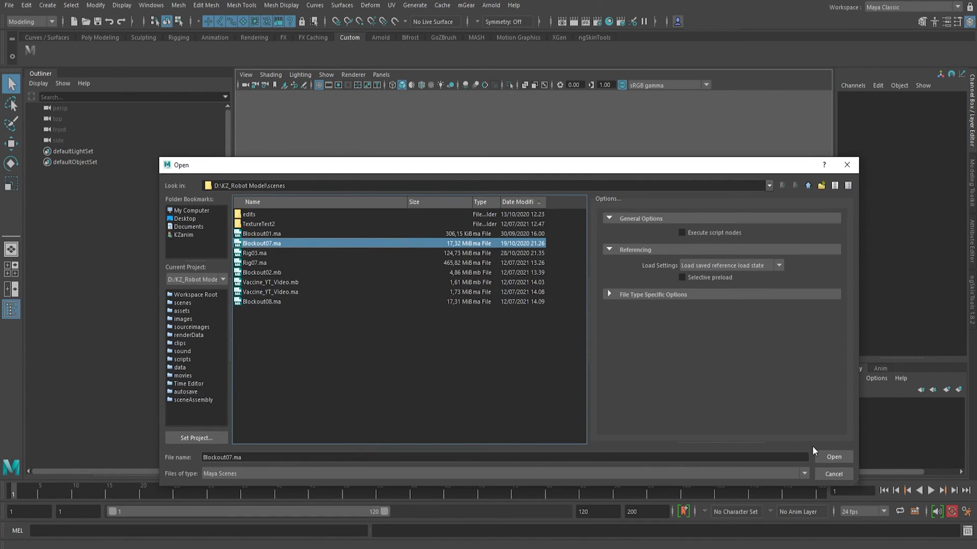
click(823, 456)
click(501, 280)
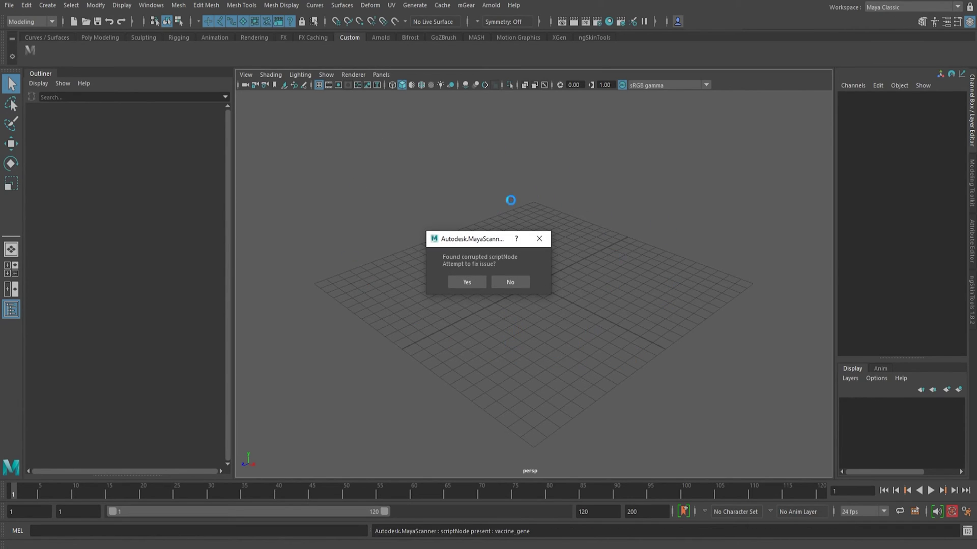
click(461, 282)
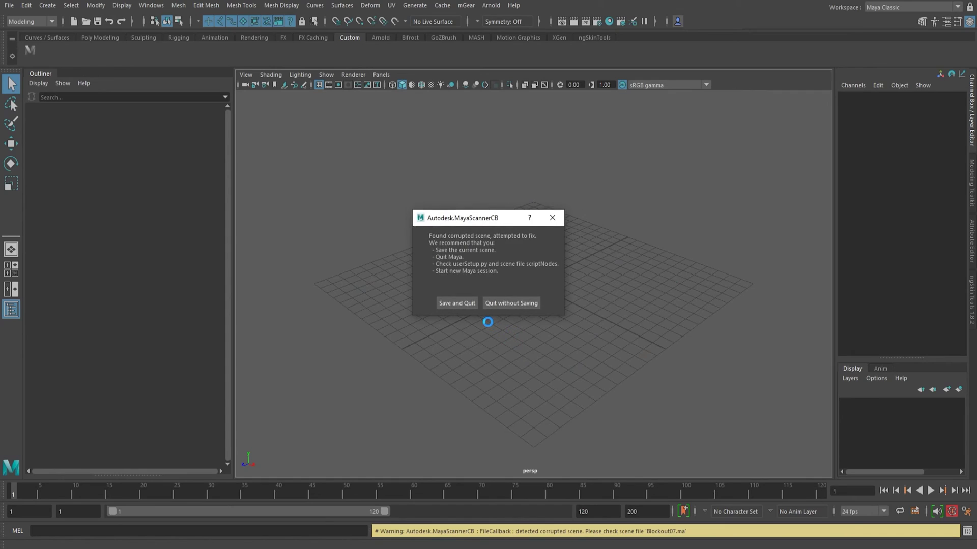